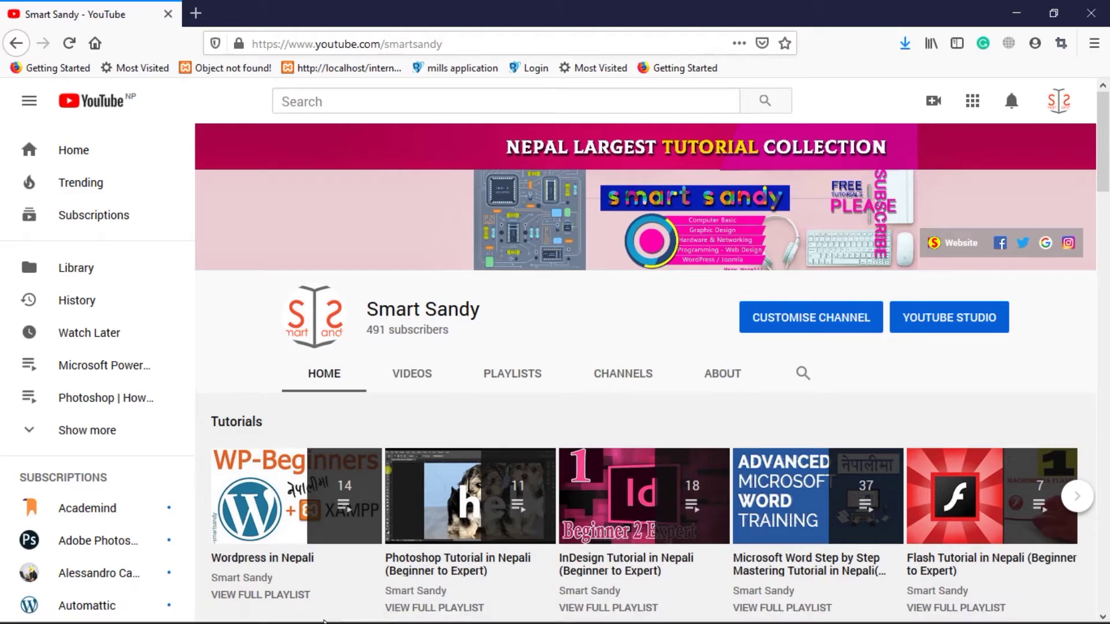
- Switch to PowerPoint and look at the File backstage view of the blank presentation
{"action": "left_click", "coordinate": [446, 119]}
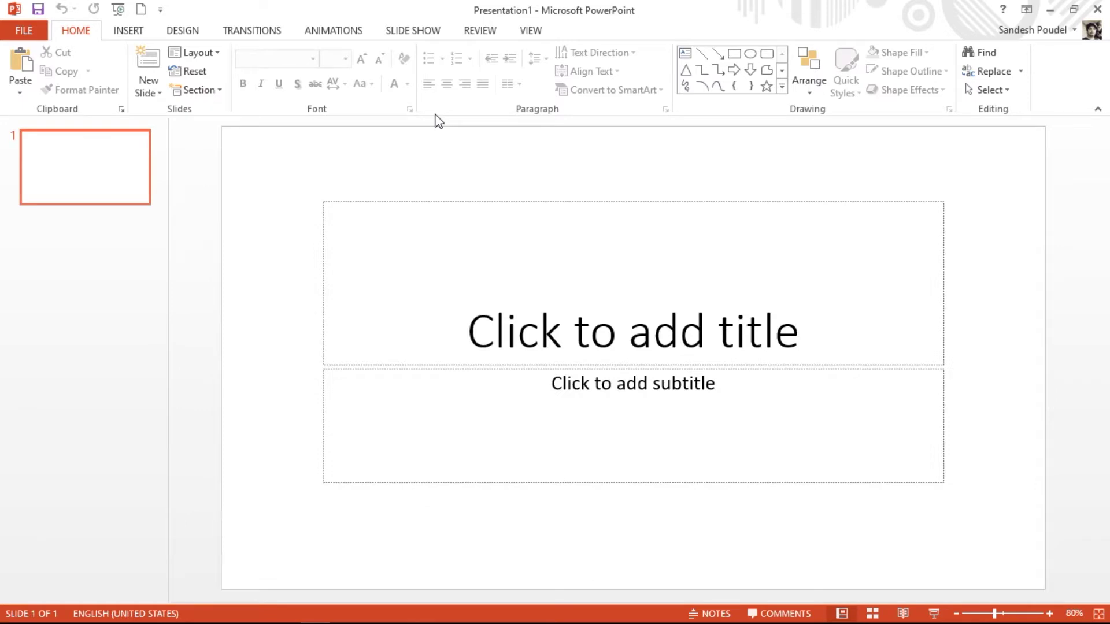
{"action": "left_click", "coordinate": [40, 40]}
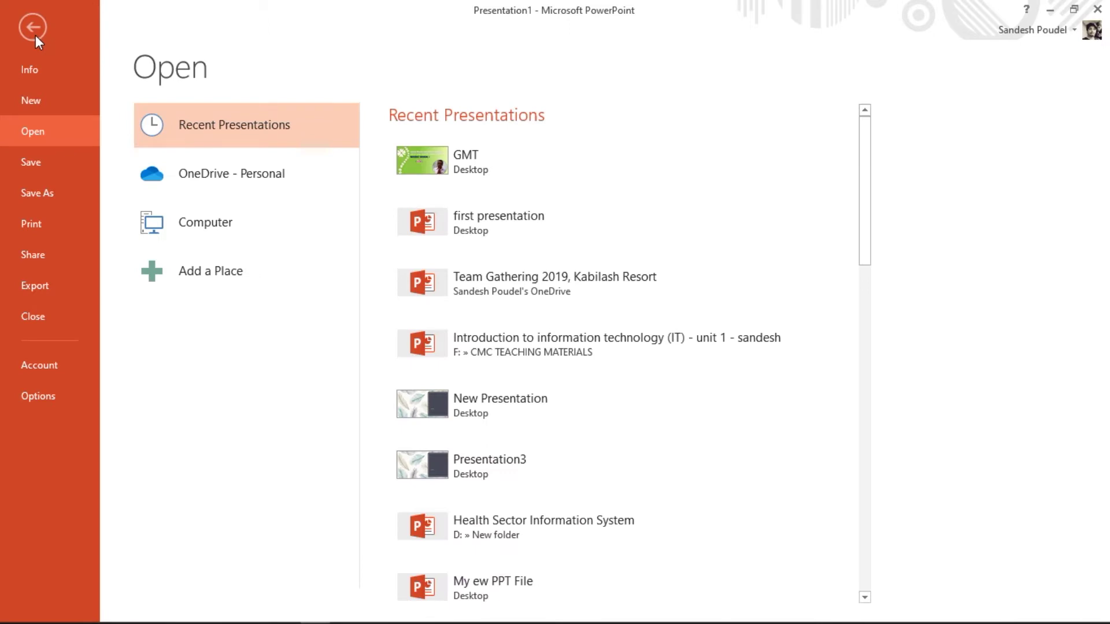
{"action": "left_click", "coordinate": [36, 36]}
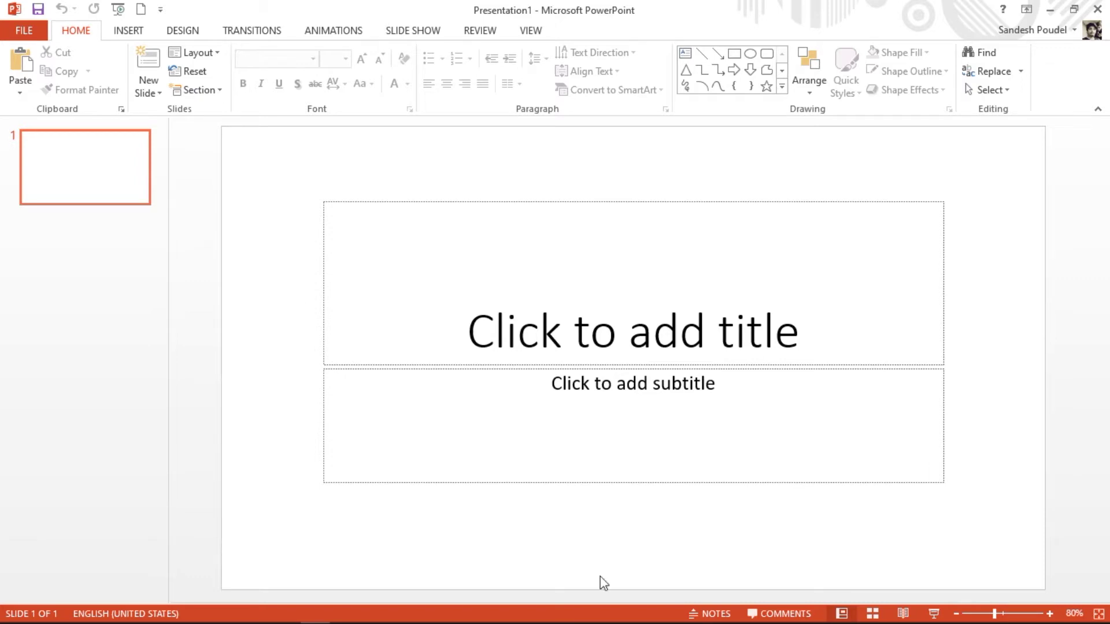
{"action": "left_click", "coordinate": [27, 35]}
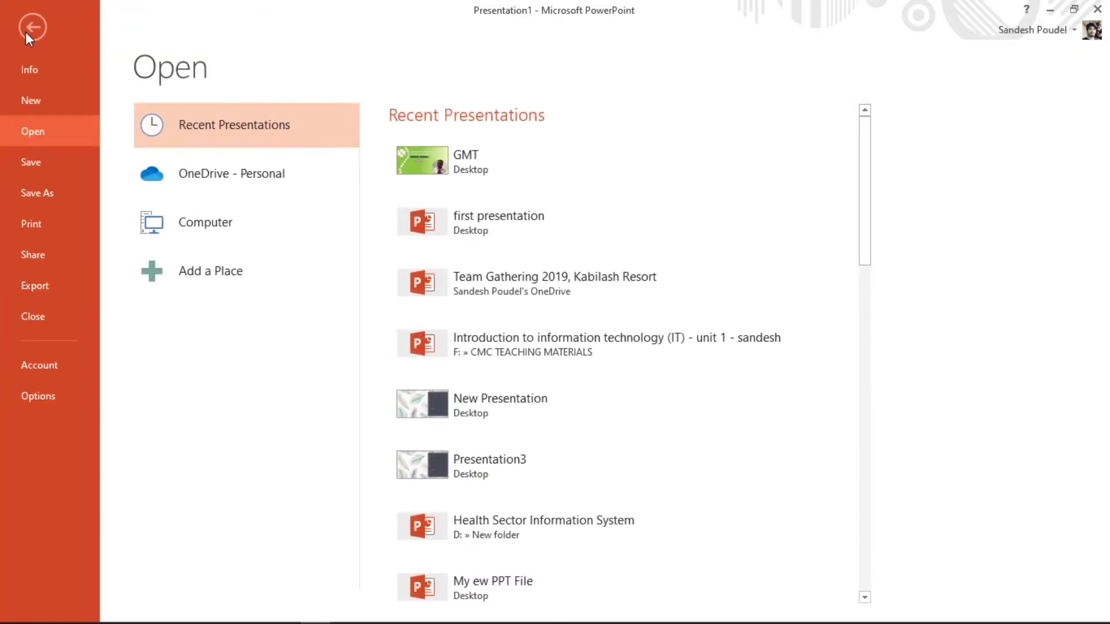
{"action": "left_click", "coordinate": [25, 32]}
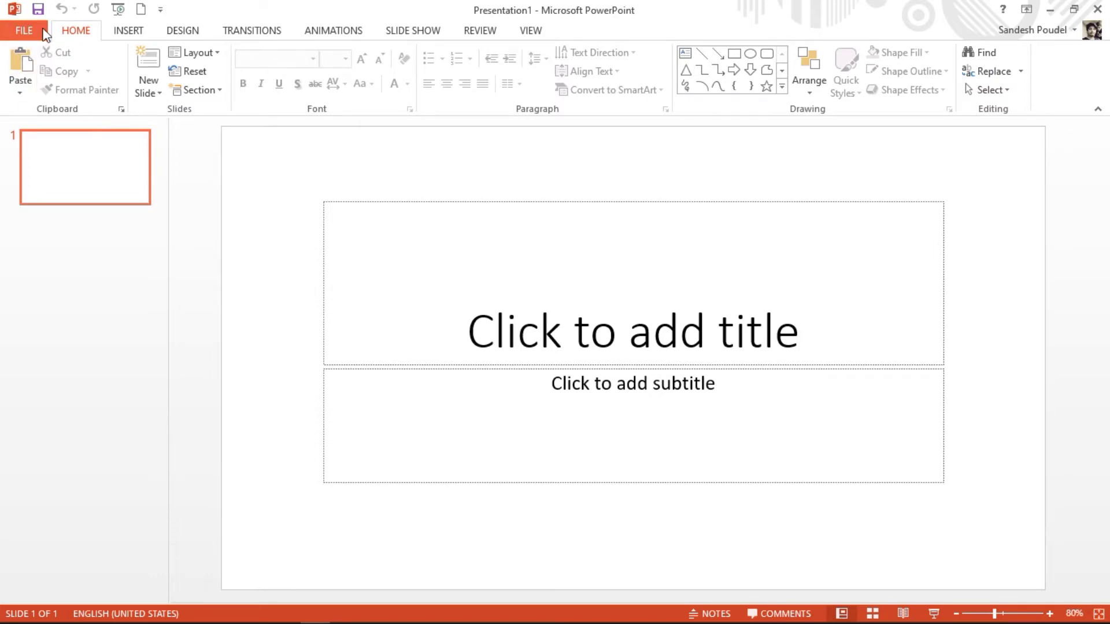
{"action": "left_click", "coordinate": [26, 30]}
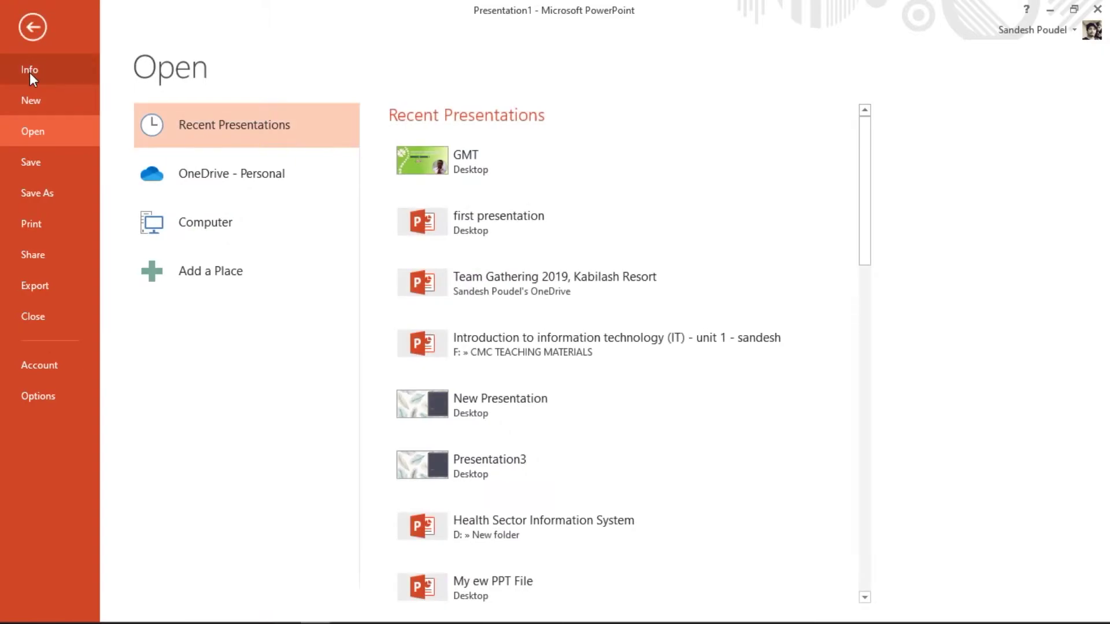
{"action": "left_click", "coordinate": [36, 27]}
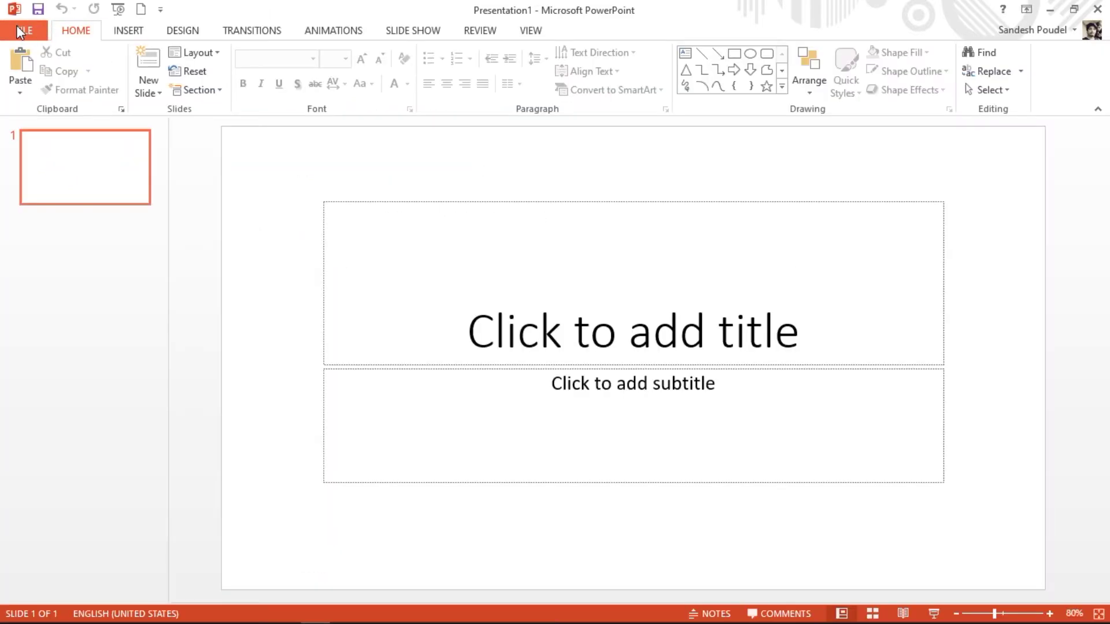
- Review the presentation's Info page and the templates offered for a new presentation
{"action": "left_click", "coordinate": [26, 31]}
{"action": "left_click", "coordinate": [43, 72]}
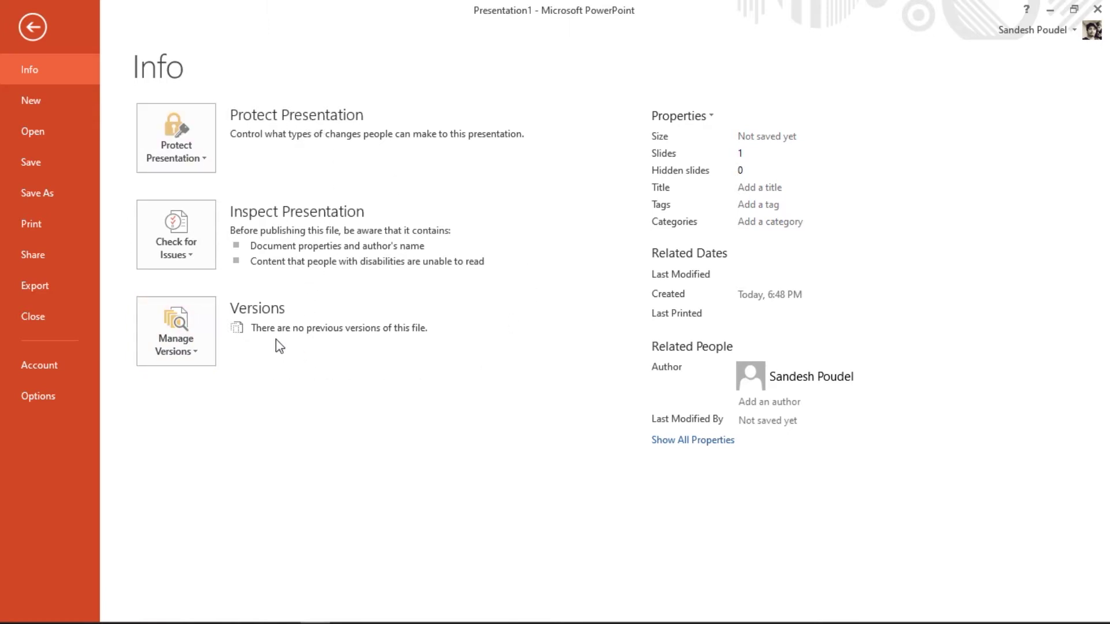
{"action": "left_click", "coordinate": [37, 101]}
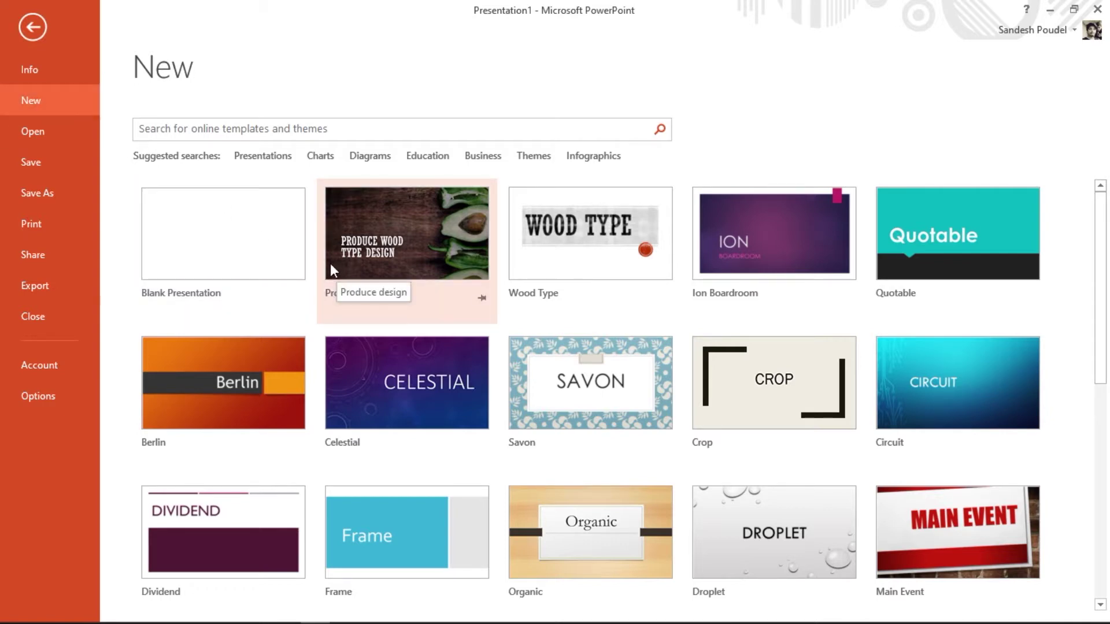
{"action": "left_click", "coordinate": [26, 28]}
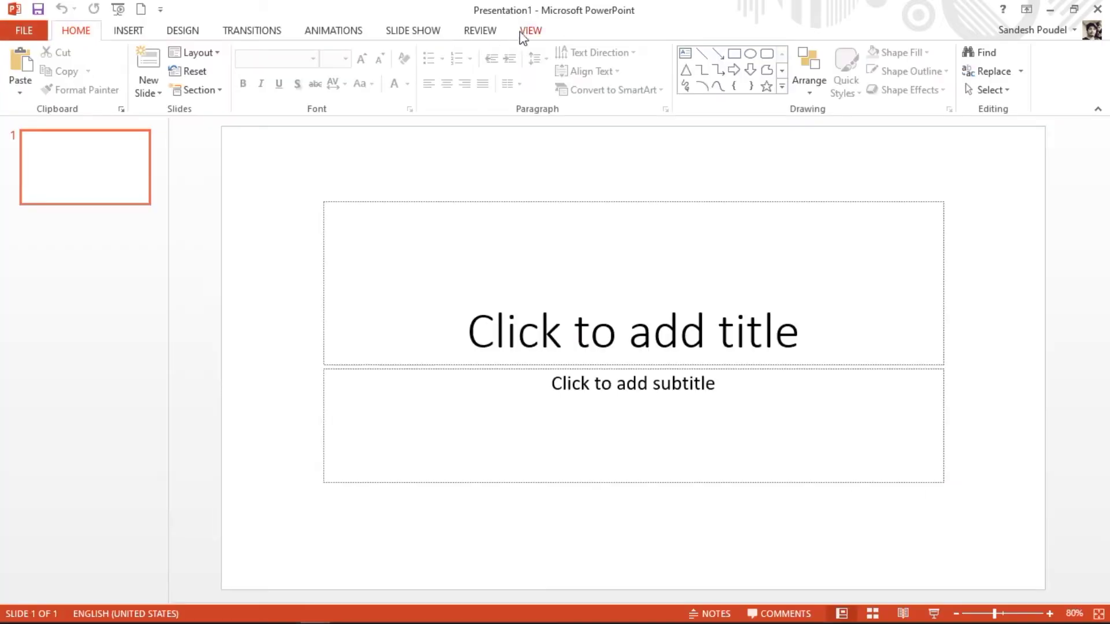
- Create a new presentation from the Blank Presentation template
{"action": "left_click", "coordinate": [25, 32]}
{"action": "left_click", "coordinate": [36, 102]}
{"action": "scroll", "coordinate": [615, 411], "scroll_direction": "down", "scroll_amount": 3}
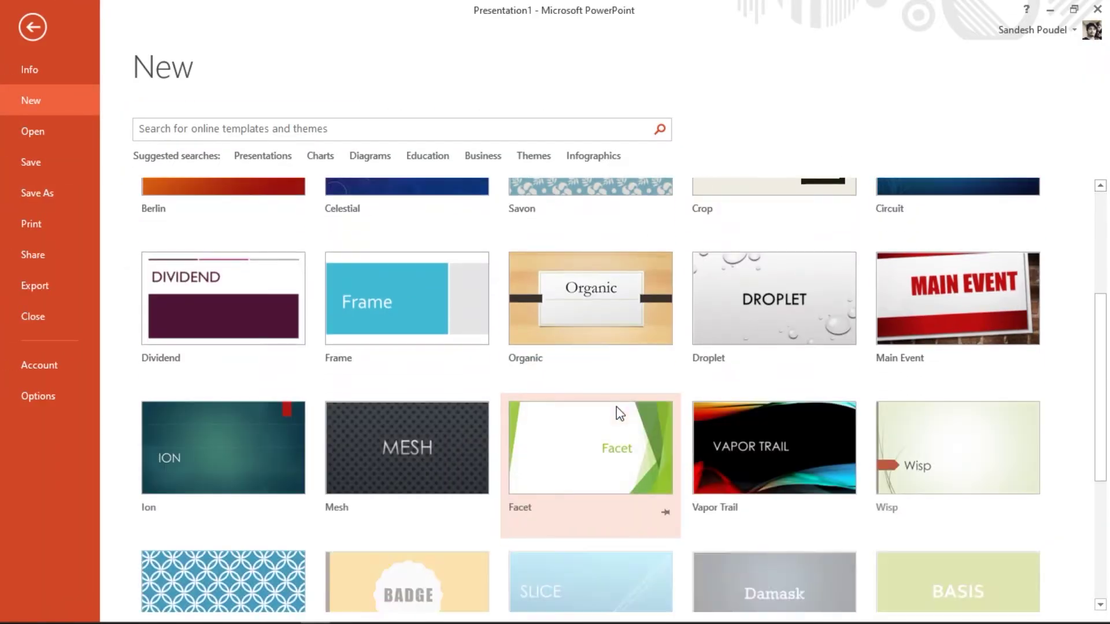
{"action": "scroll", "coordinate": [615, 400], "scroll_direction": "up", "scroll_amount": 3}
{"action": "left_click", "coordinate": [228, 232]}
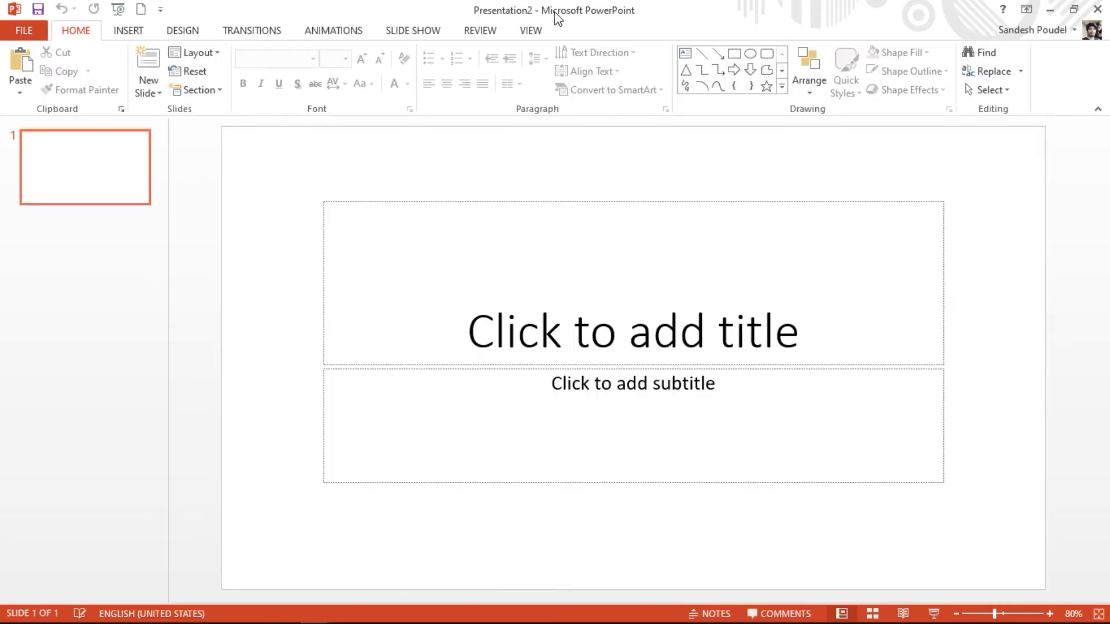
{"action": "left_click_drag", "start_coordinate": [523, 16], "coordinate": [561, 6]}
- Look through the recent presentations and the computer's file browser for opening an existing presentation, without opening any
{"action": "left_click", "coordinate": [29, 35]}
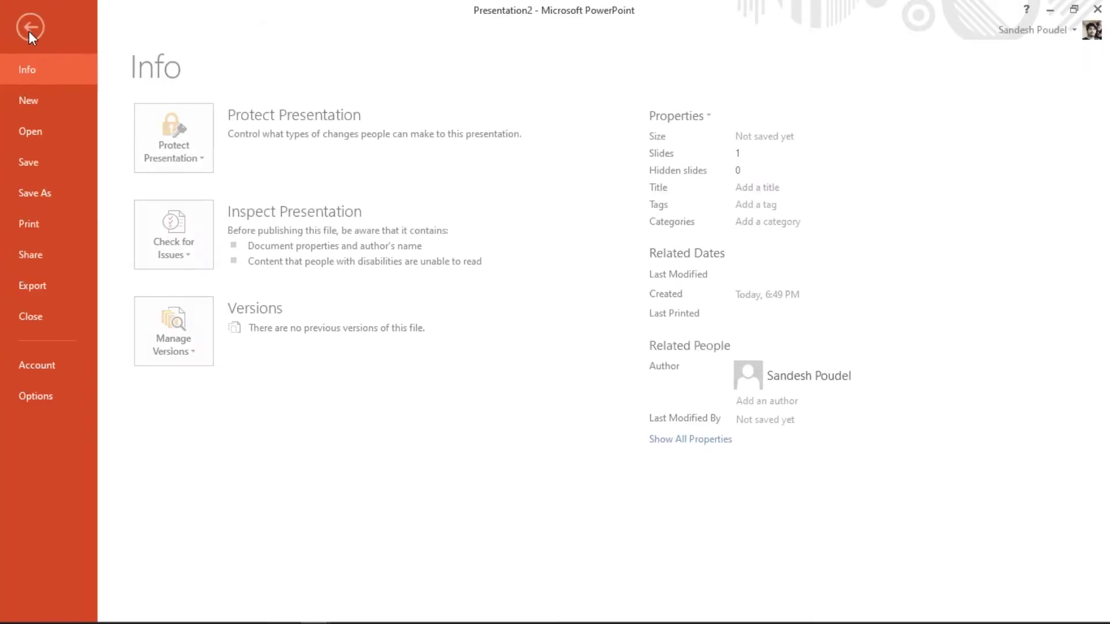
{"action": "left_click", "coordinate": [33, 133]}
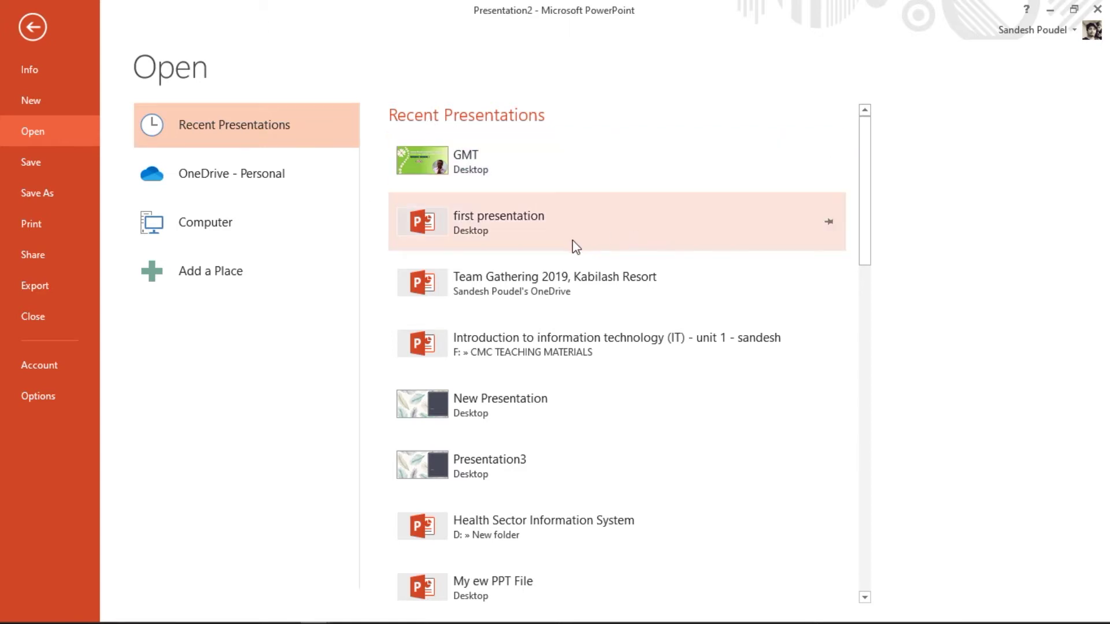
{"action": "scroll", "coordinate": [595, 384], "scroll_direction": "down", "scroll_amount": 5}
{"action": "scroll", "coordinate": [595, 372], "scroll_direction": "up", "scroll_amount": 5}
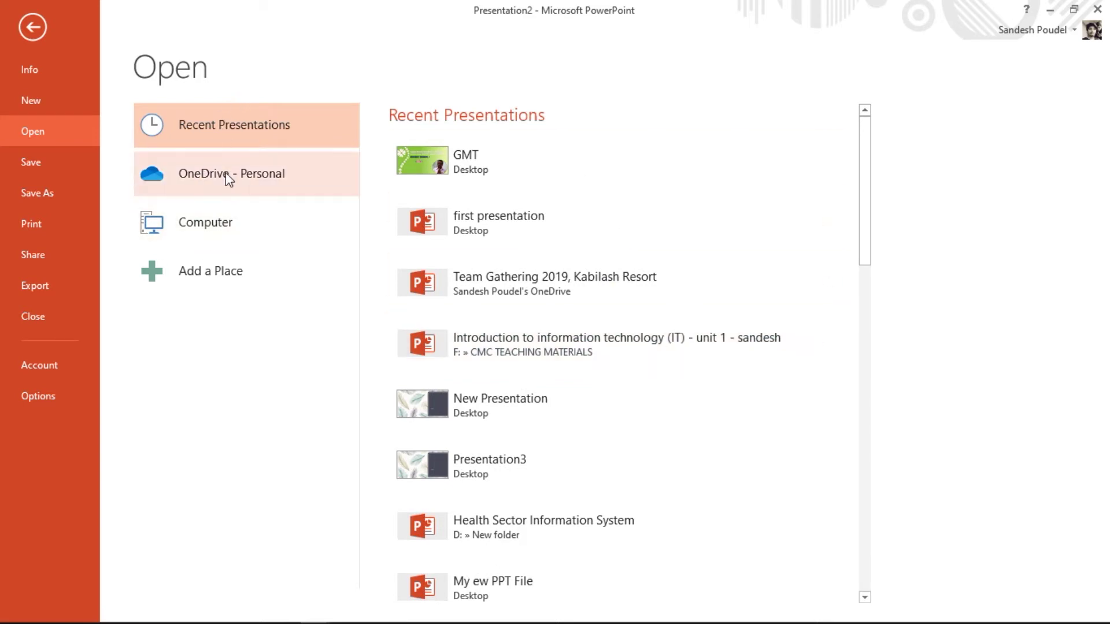
{"action": "left_click", "coordinate": [199, 222]}
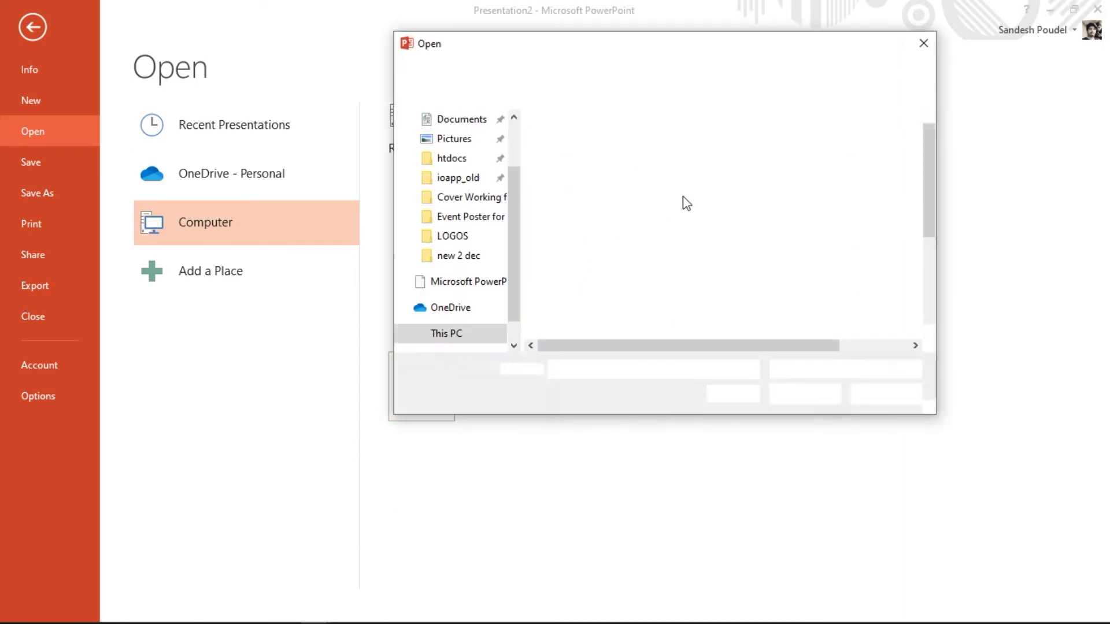
{"action": "left_click", "coordinate": [922, 44]}
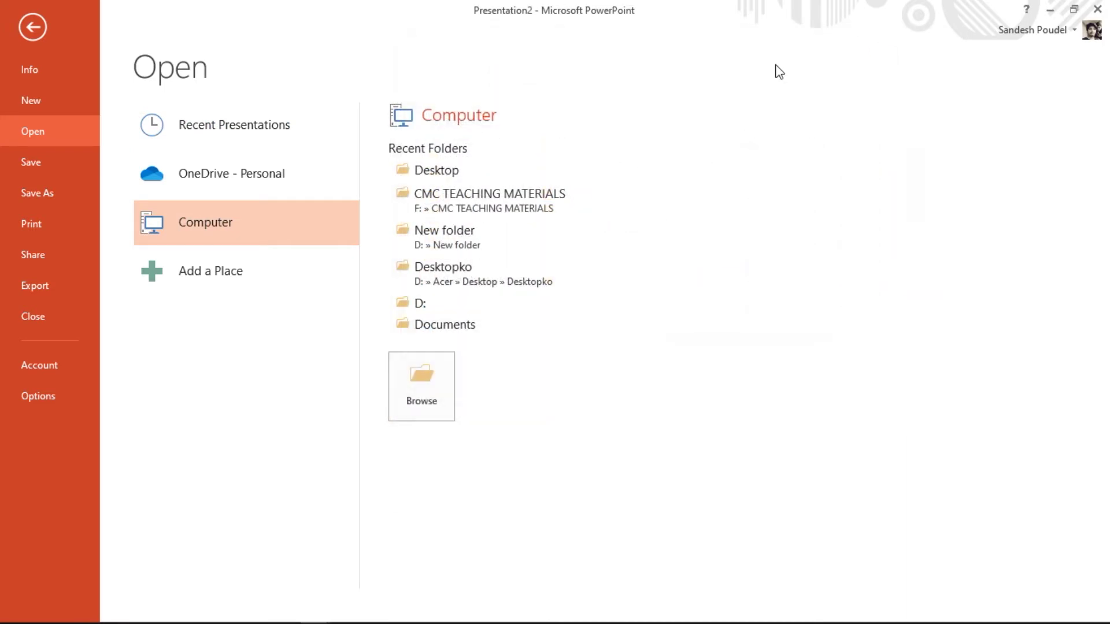
- Bring up the Save As dialog for storing the new presentation on the computer
{"action": "left_click", "coordinate": [39, 162]}
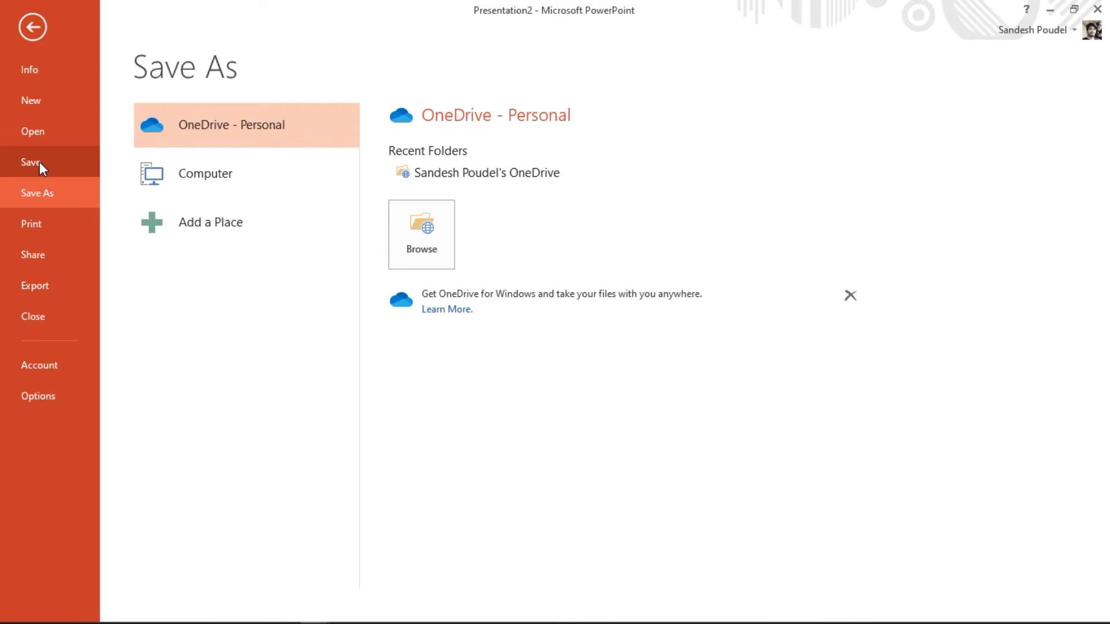
{"action": "left_click", "coordinate": [35, 167]}
{"action": "left_click", "coordinate": [41, 194]}
{"action": "left_click", "coordinate": [210, 177]}
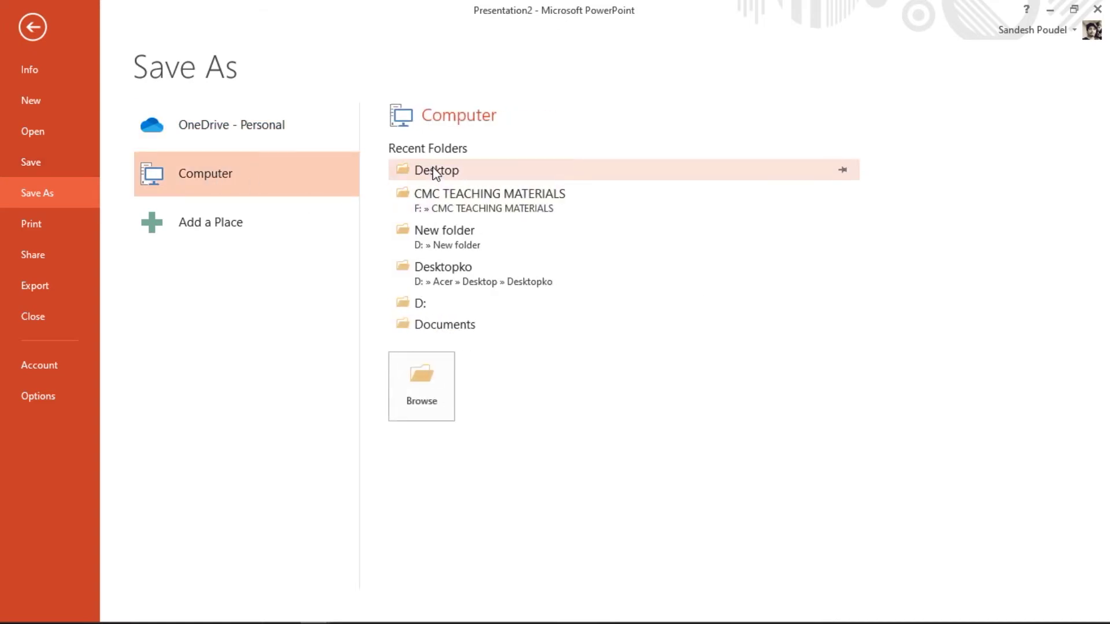
{"action": "left_click", "coordinate": [436, 305]}
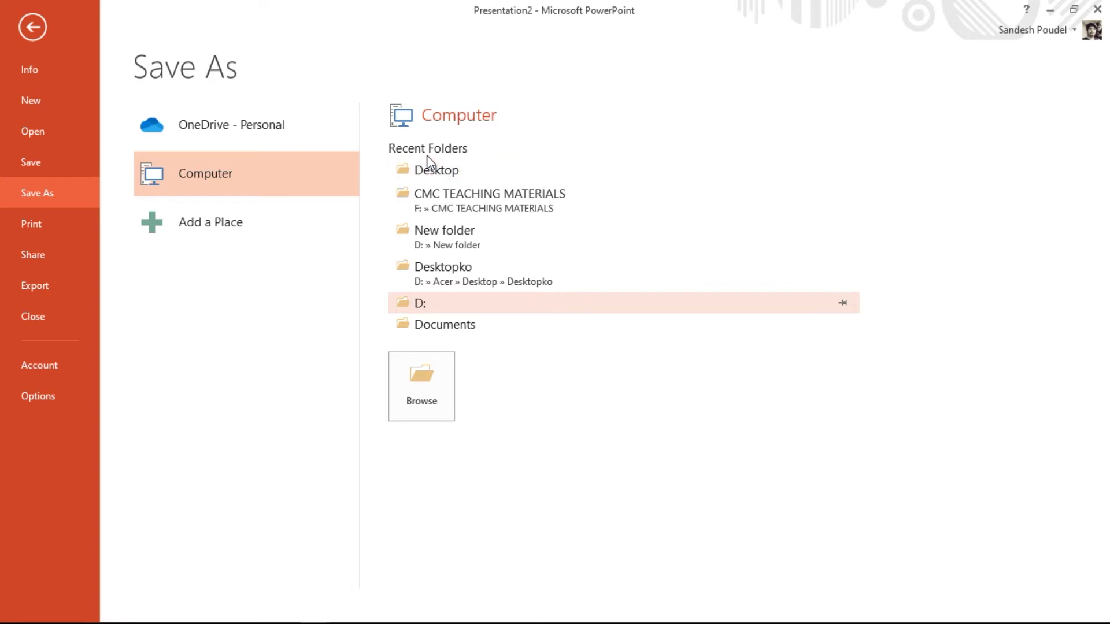
{"action": "left_click", "coordinate": [412, 379]}
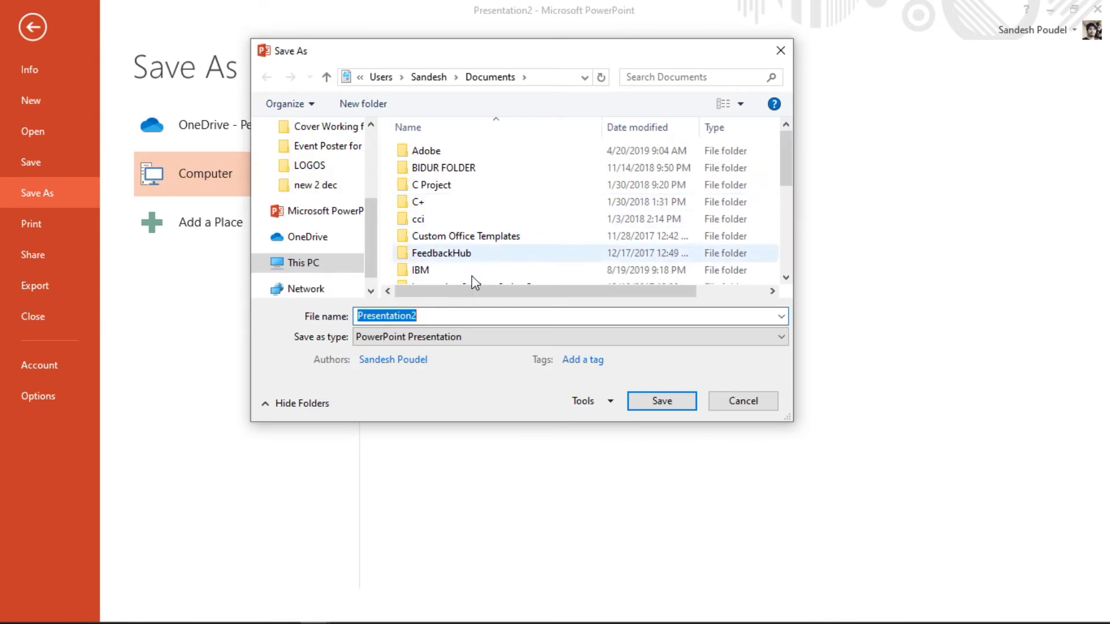
- Create a folder named PPT NEW FILE in Documents, open it, and name the presentation file FINAL ONE
{"action": "left_click", "coordinate": [364, 105]}
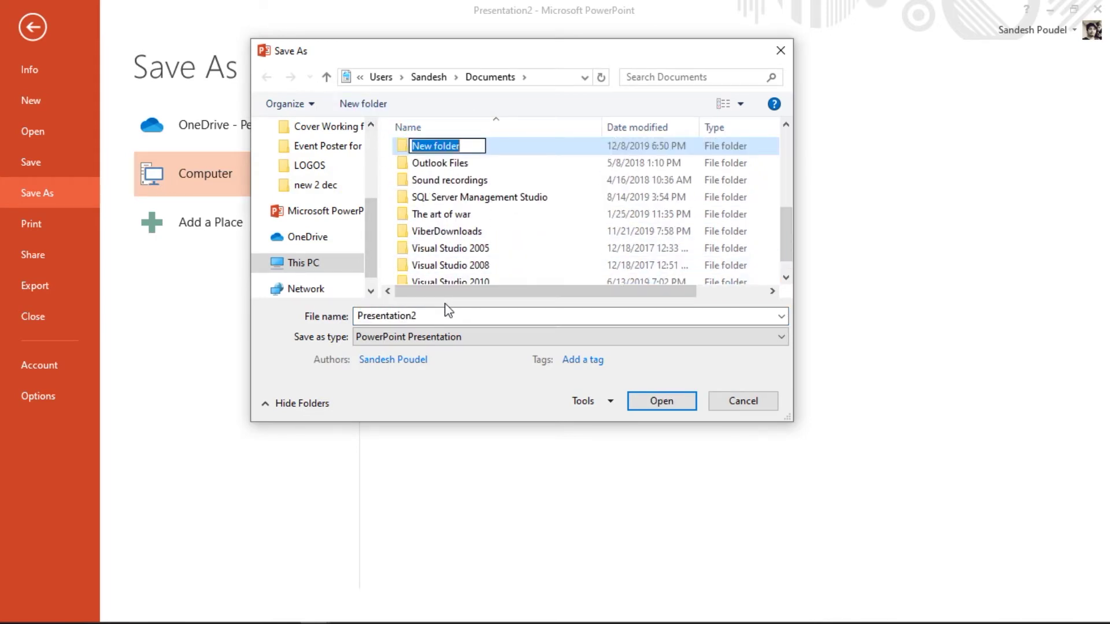
{"action": "type", "text": "PPT NEW FILE"}
{"action": "key", "text": "BackSpace"}
{"action": "type", "text": "LE"}
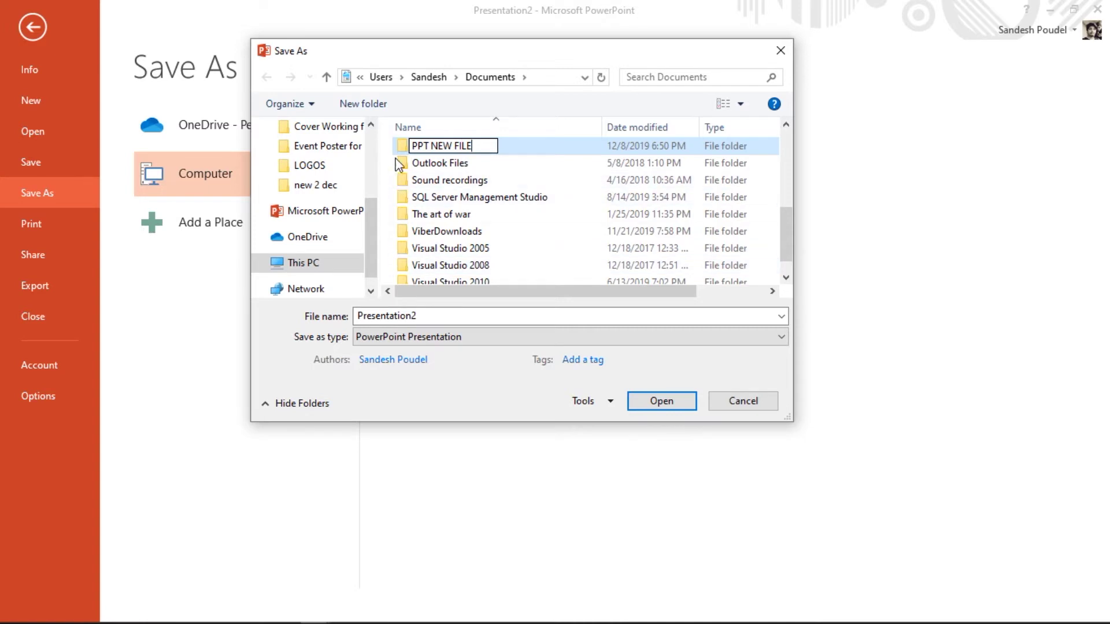
{"action": "double_click", "coordinate": [521, 149]}
{"action": "type", "text": "FINAL ONE"}
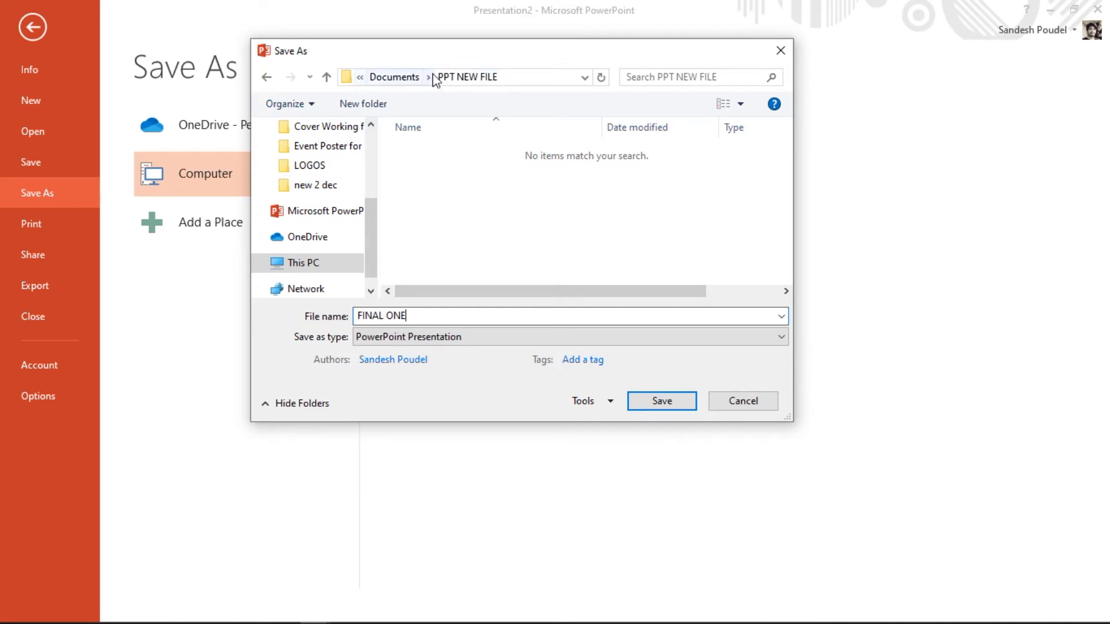
- Browse the save location through Desktop and Documents, and return to the PPT NEW FILE folder
{"action": "left_click", "coordinate": [551, 79]}
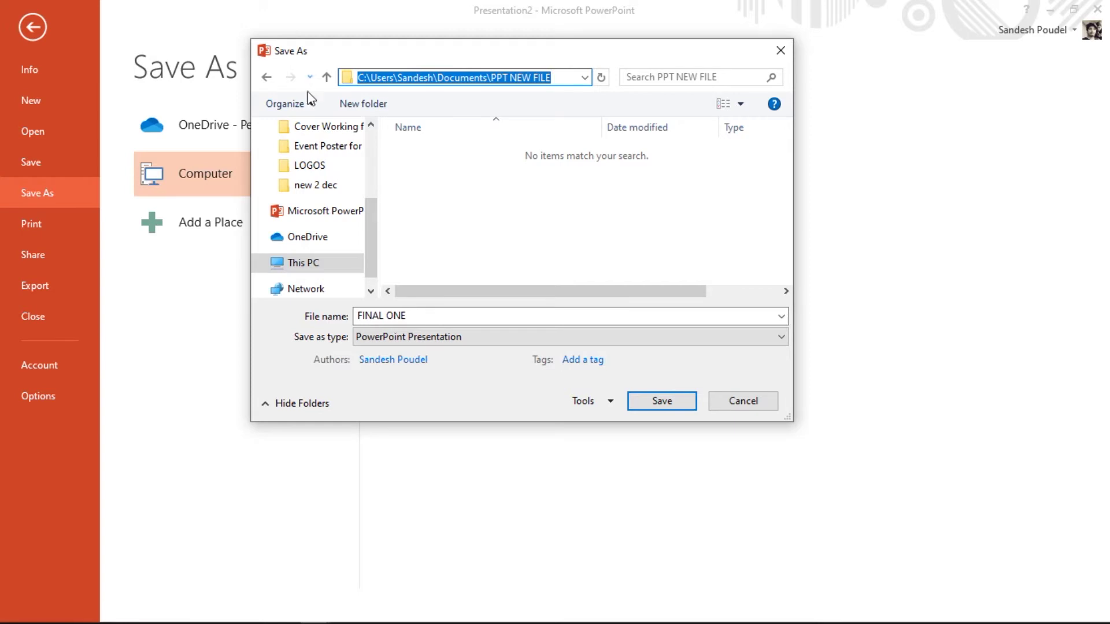
{"action": "scroll", "coordinate": [335, 241], "scroll_direction": "up", "scroll_amount": 3}
{"action": "scroll", "coordinate": [334, 226], "scroll_direction": "down", "scroll_amount": 2}
{"action": "scroll", "coordinate": [334, 228], "scroll_direction": "up", "scroll_amount": 2}
{"action": "scroll", "coordinate": [334, 228], "scroll_direction": "down", "scroll_amount": 2}
{"action": "left_click_drag", "start_coordinate": [369, 193], "coordinate": [372, 134]}
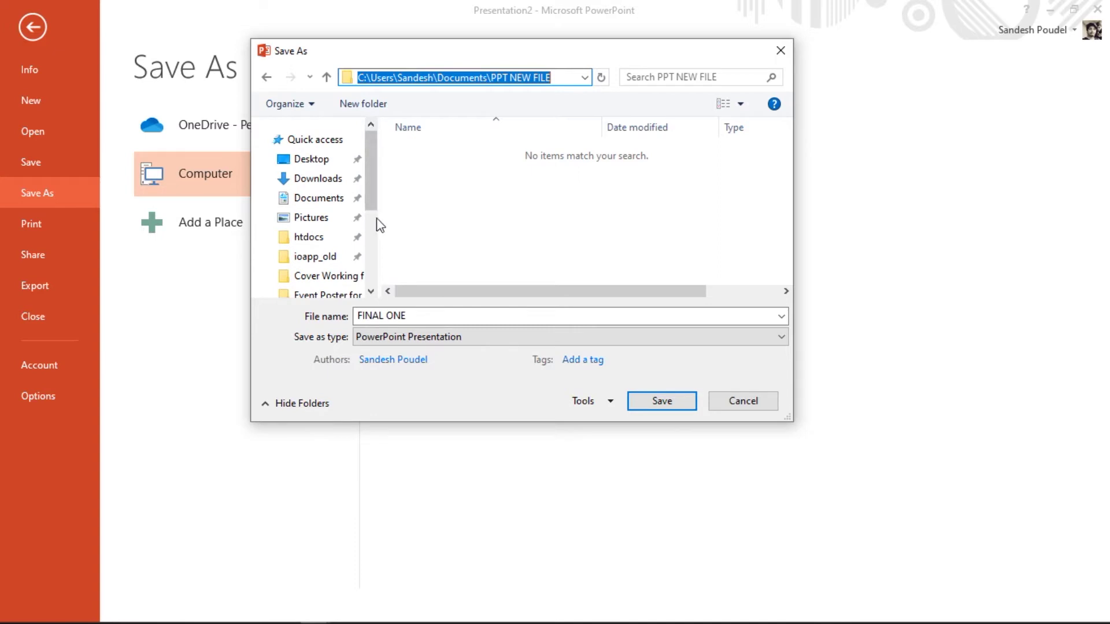
{"action": "left_click", "coordinate": [301, 164]}
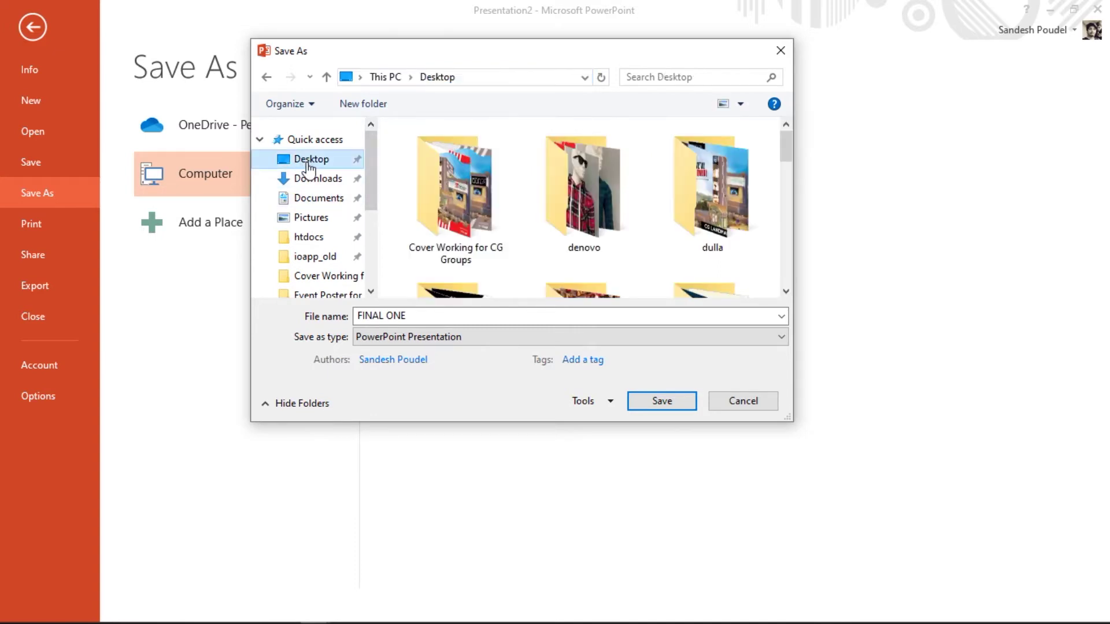
{"action": "left_click", "coordinate": [317, 200]}
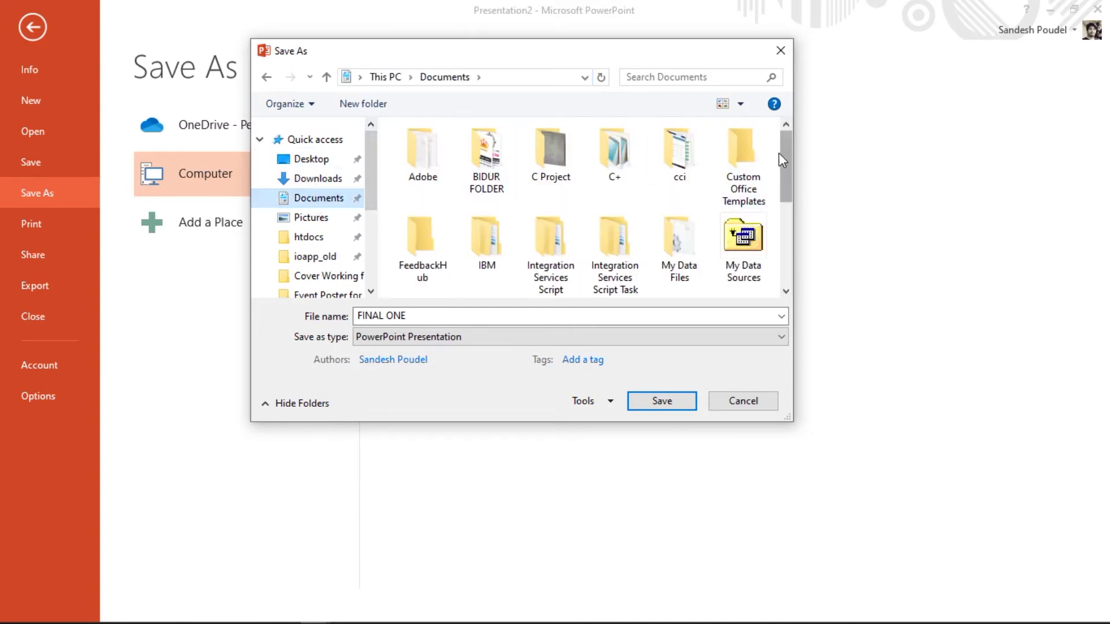
{"action": "left_click_drag", "start_coordinate": [781, 152], "coordinate": [789, 225]}
{"action": "double_click", "coordinate": [482, 168]}
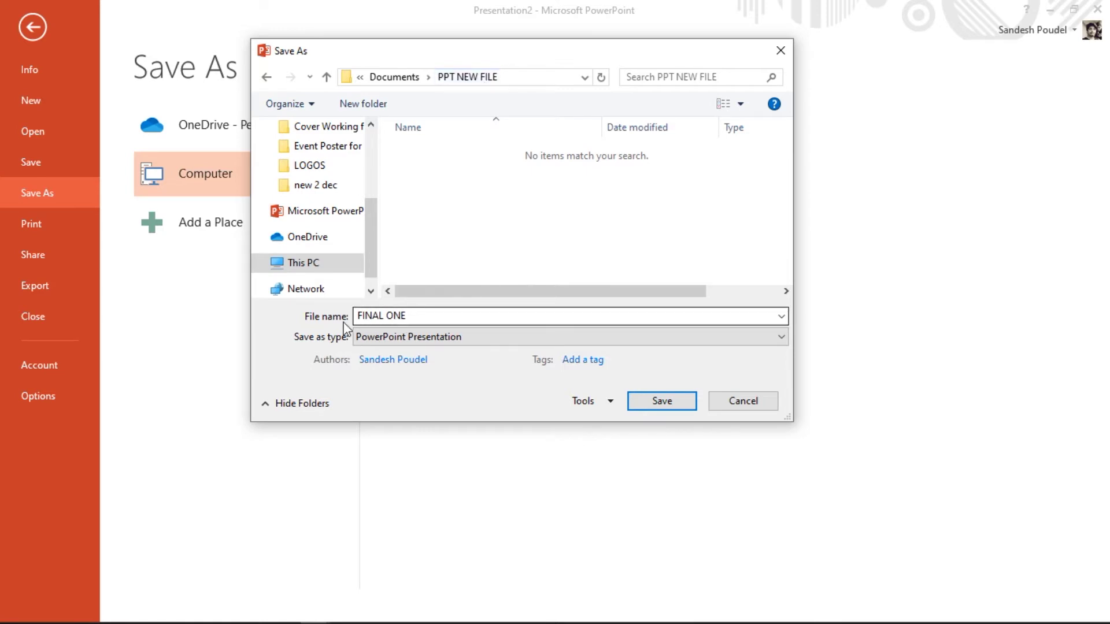
- Save the presentation as FINAL ONE in the PPT NEW FILE folder and close the open presentations
{"action": "left_click", "coordinate": [432, 313]}
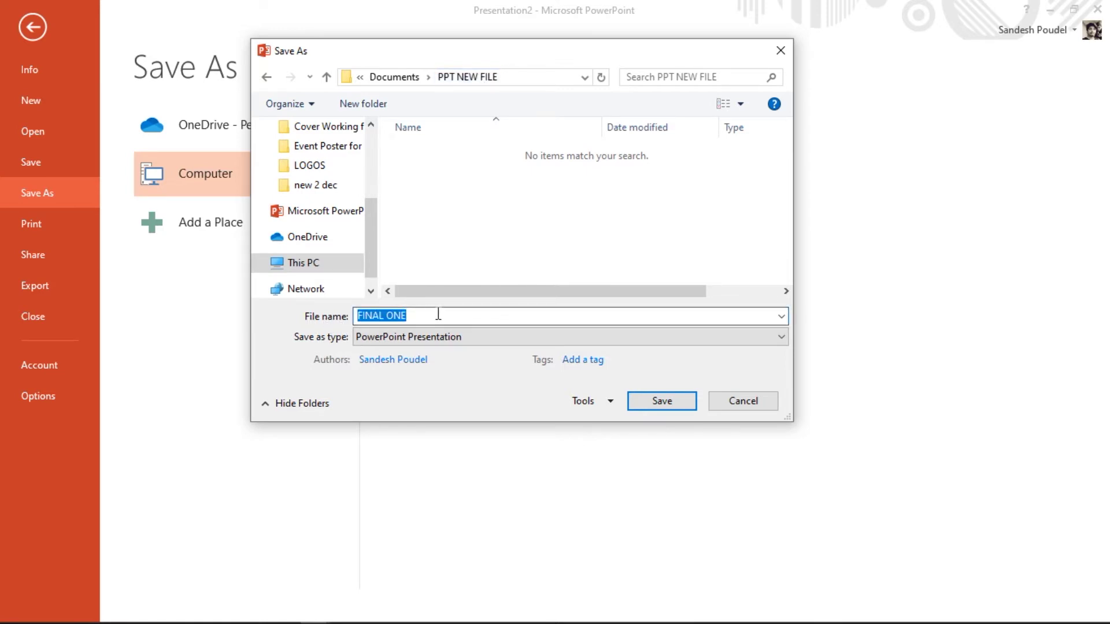
{"action": "left_click", "coordinate": [661, 403]}
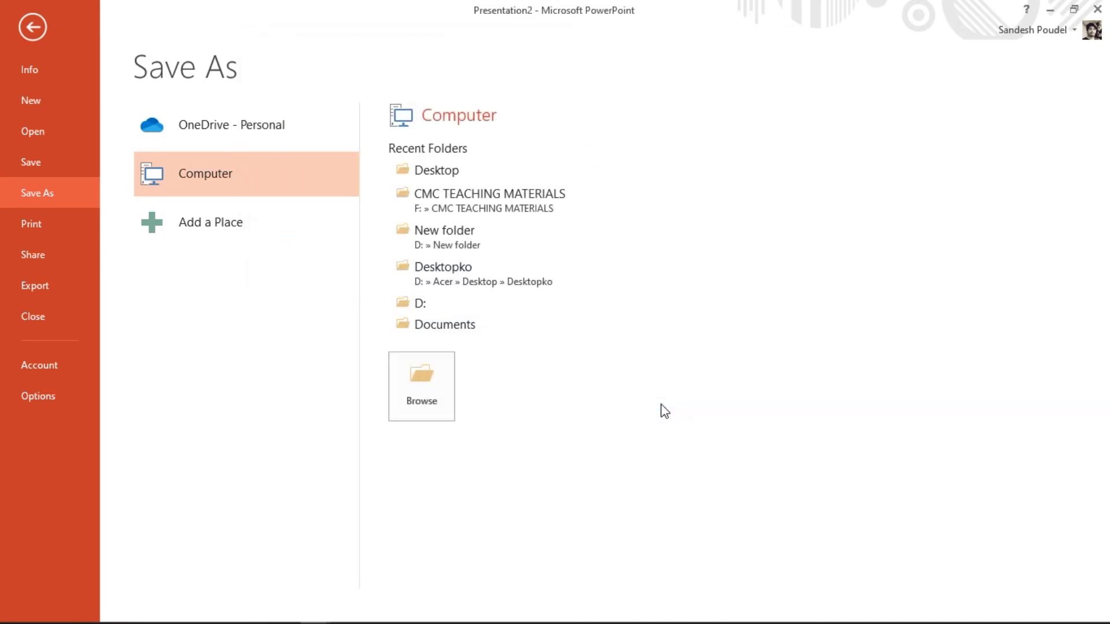
{"action": "left_click", "coordinate": [1097, 9]}
{"action": "left_click", "coordinate": [1096, 9]}
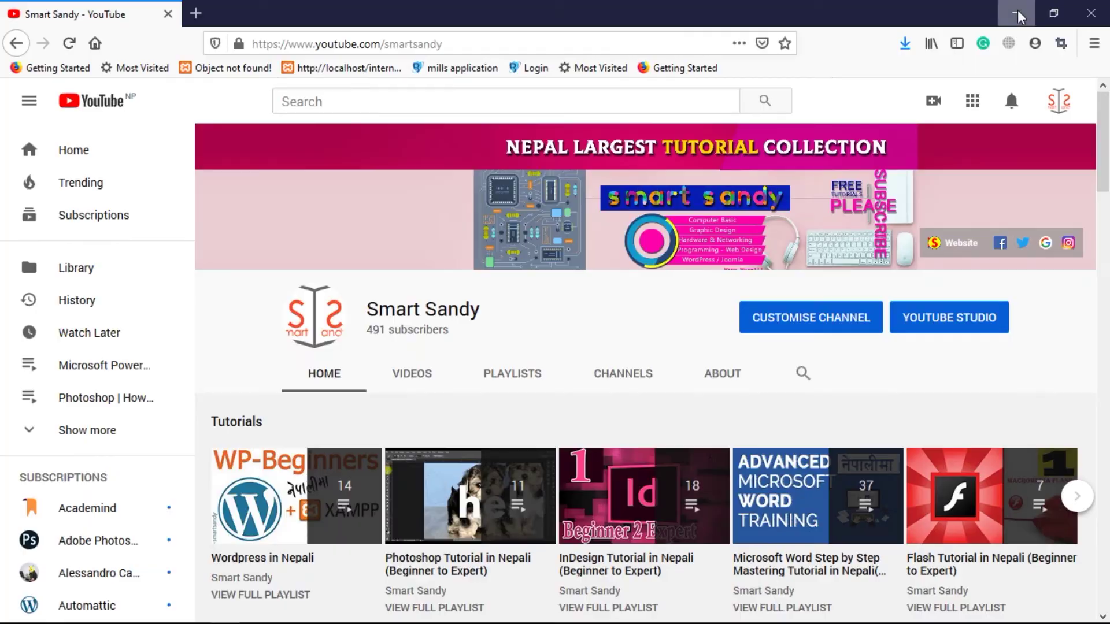
- Minimize the browser and open the Documents folder in File Explorer
{"action": "left_click", "coordinate": [1016, 13]}
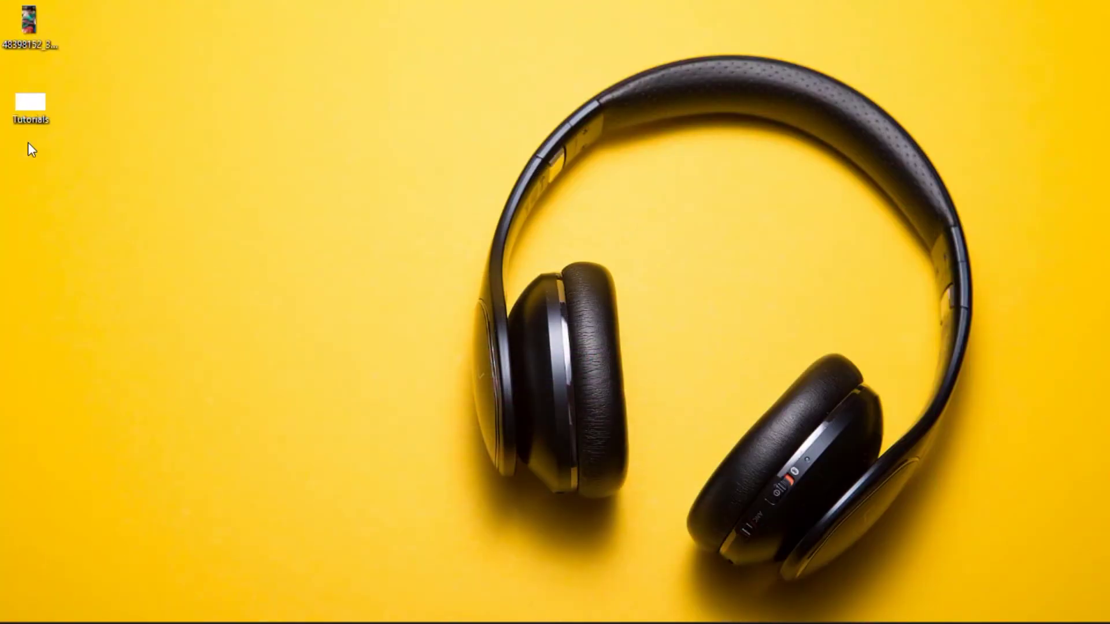
{"action": "key", "text": "super+e"}
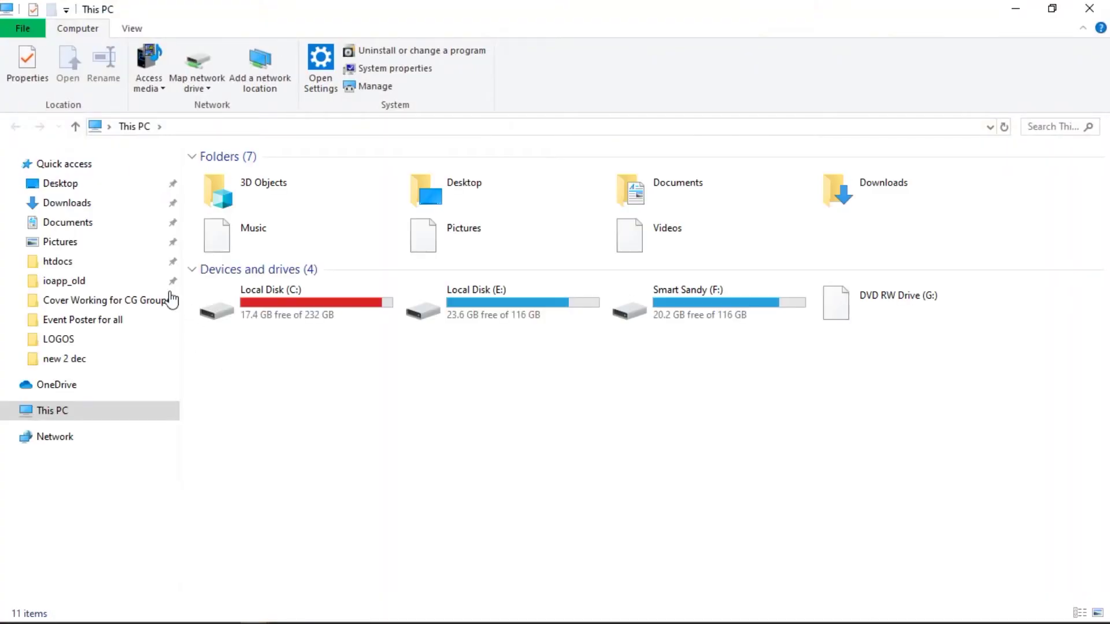
{"action": "left_click", "coordinate": [79, 232]}
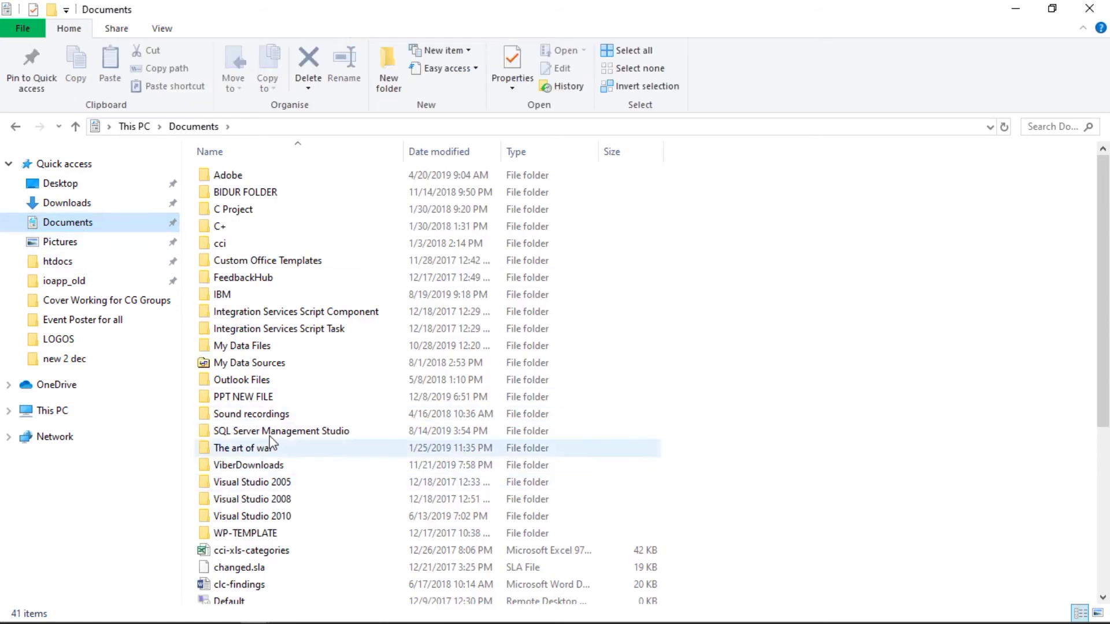
- Open the FINAL ONE presentation from the PPT NEW FILE folder and save it under its existing name
{"action": "double_click", "coordinate": [255, 399]}
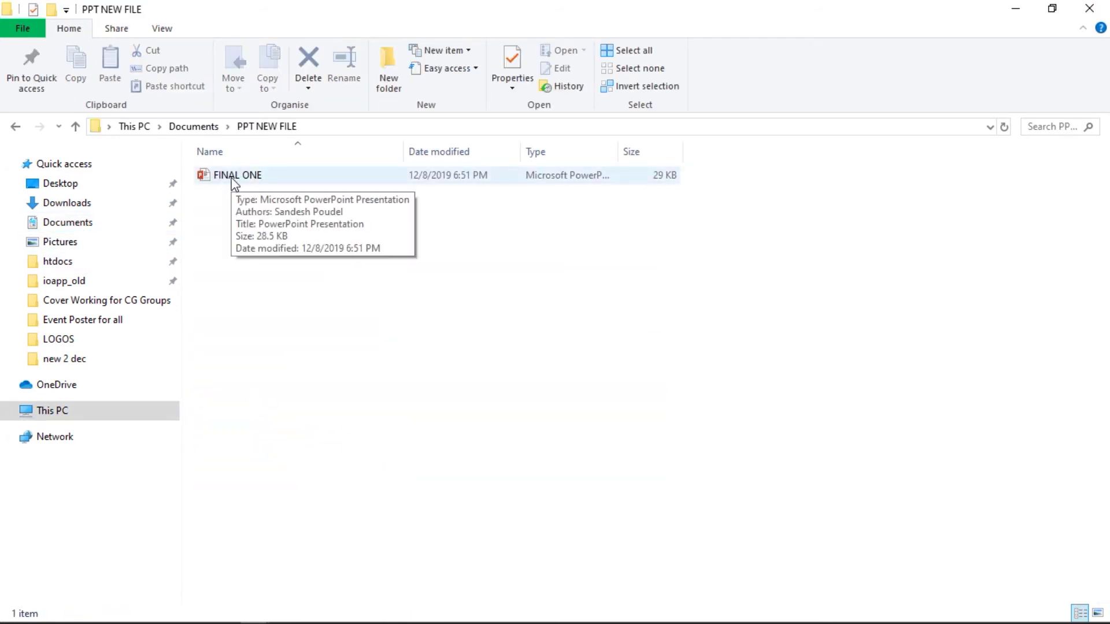
{"action": "double_click", "coordinate": [232, 177]}
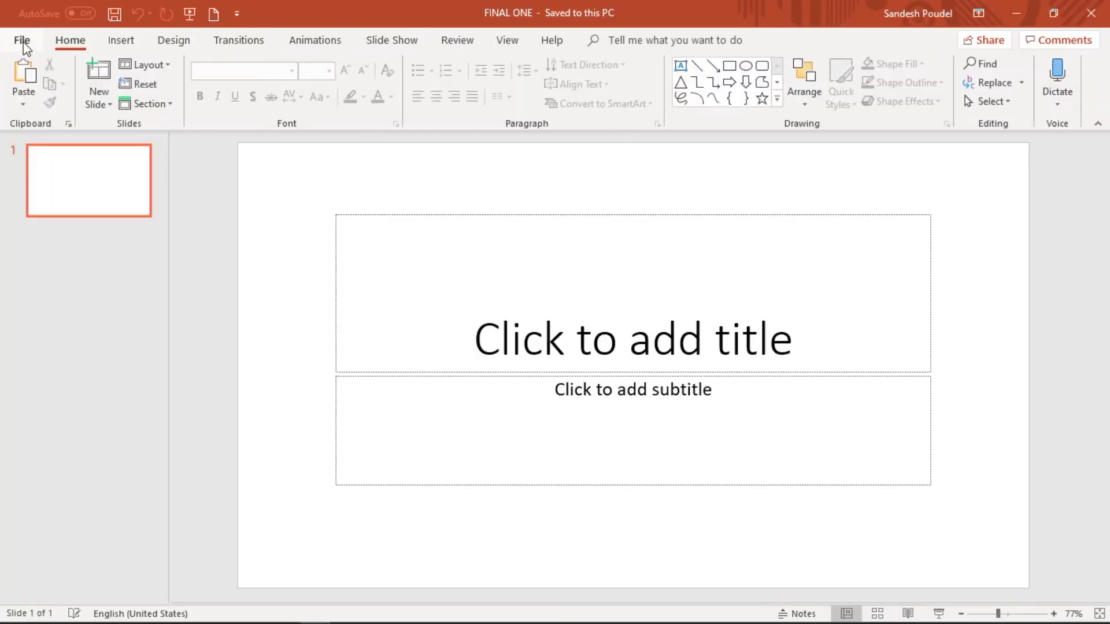
{"action": "left_click", "coordinate": [24, 44]}
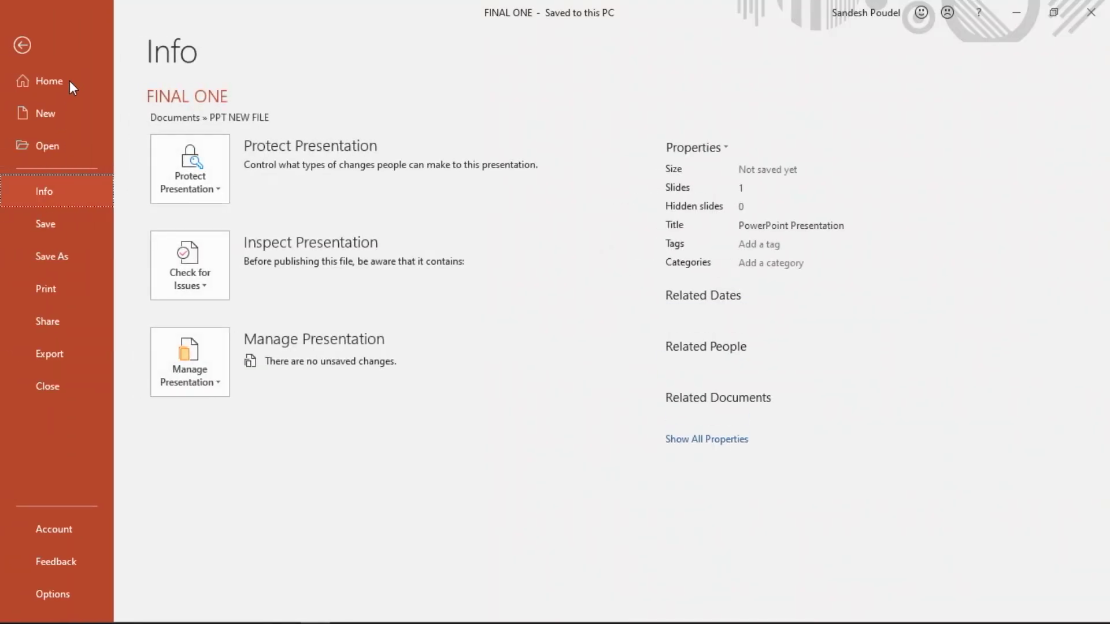
{"action": "left_click", "coordinate": [68, 226]}
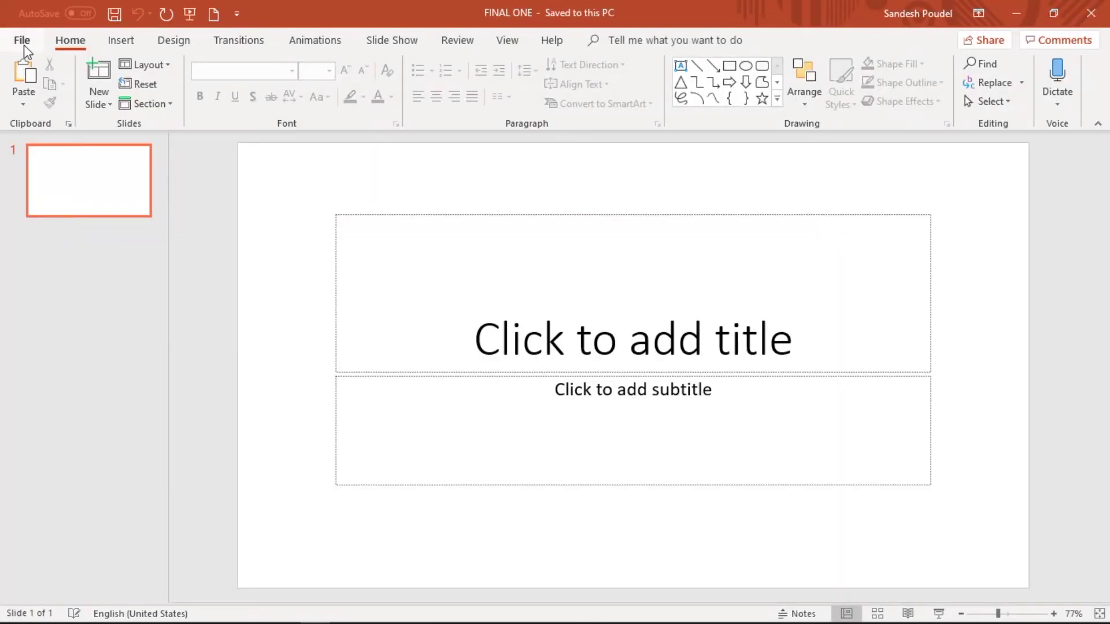
- Enter 1 as the slide title and 2 as the subtitle, and save the presentation
{"action": "left_click", "coordinate": [517, 347]}
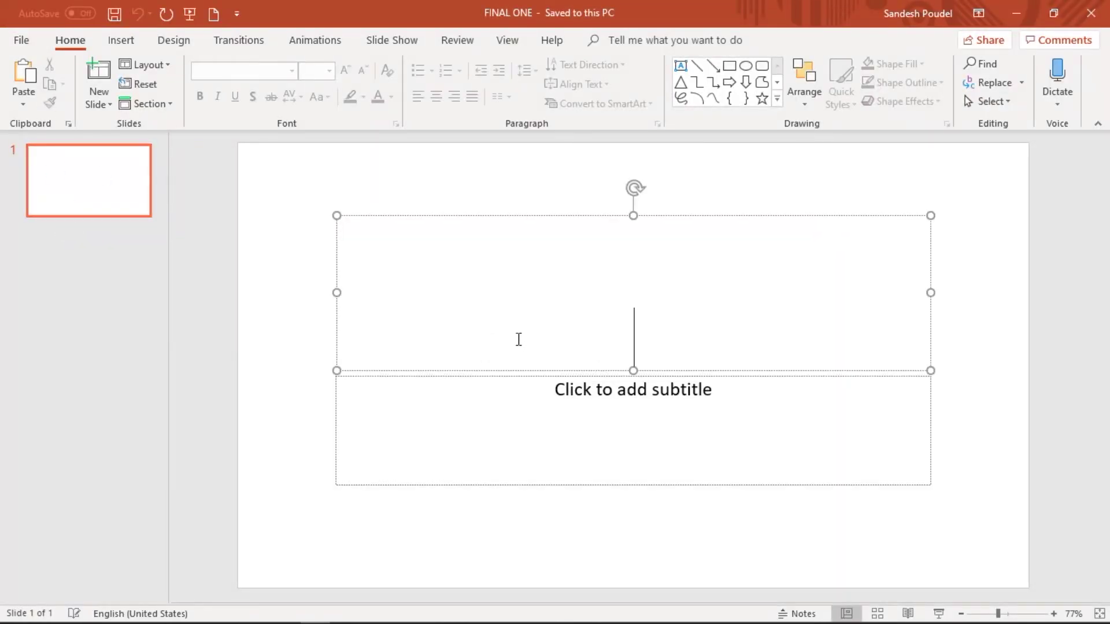
{"action": "type", "text": "1"}
{"action": "left_click", "coordinate": [324, 411]}
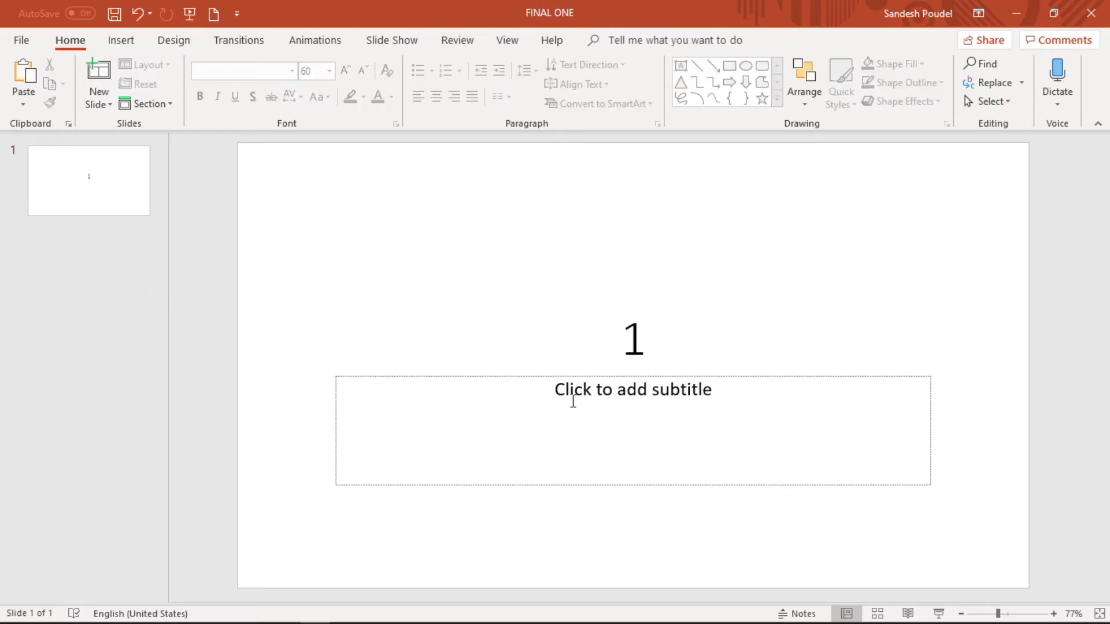
{"action": "left_click", "coordinate": [649, 426]}
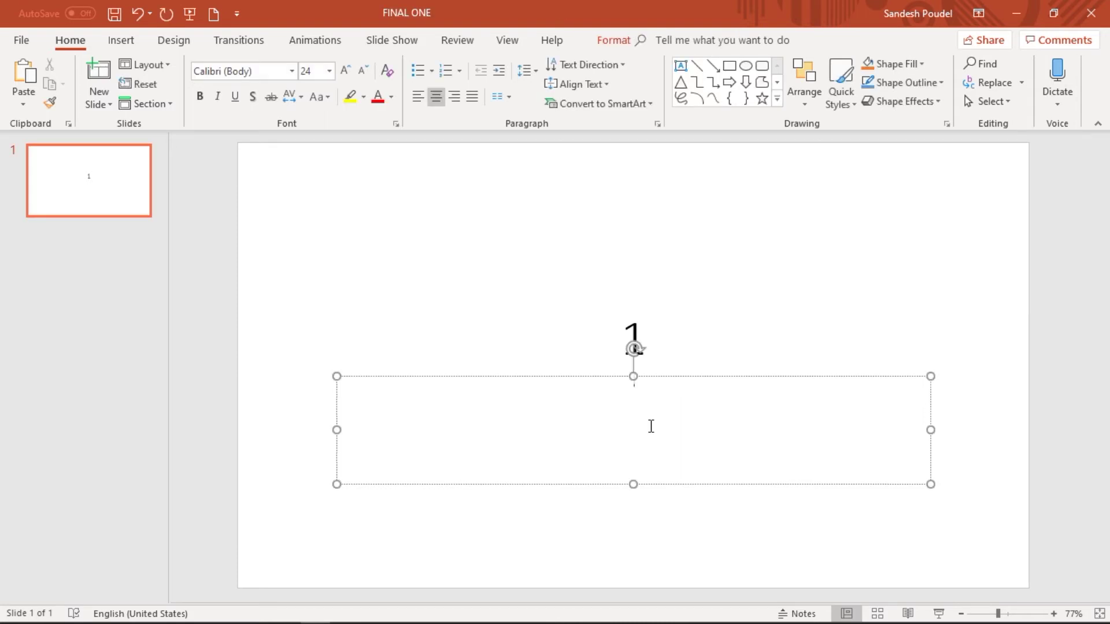
{"action": "type", "text": "2"}
{"action": "left_click", "coordinate": [574, 542]}
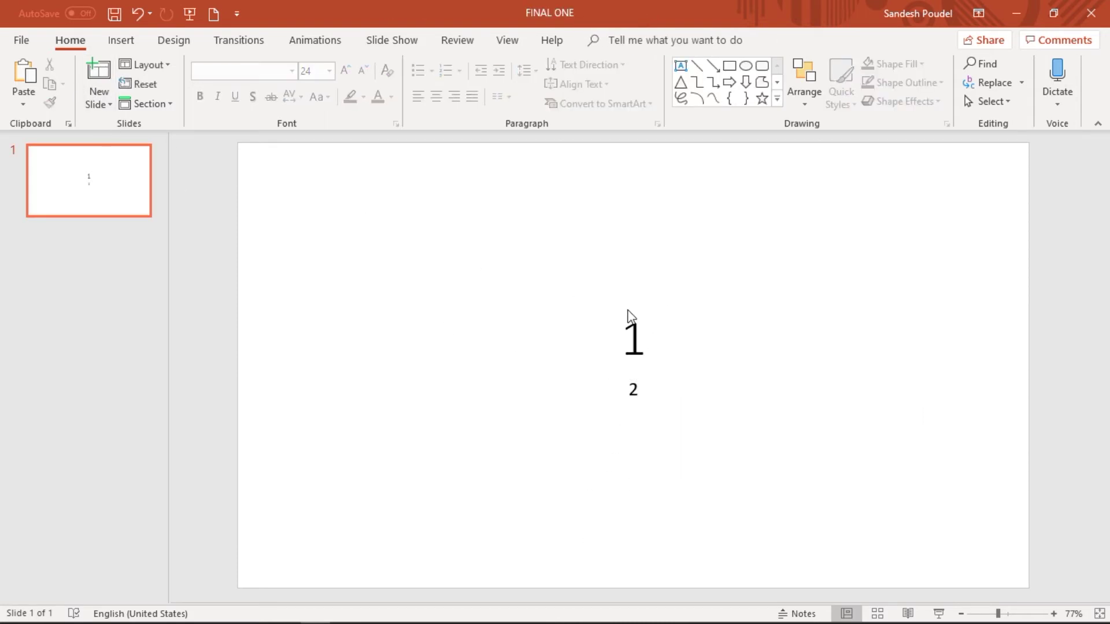
{"action": "left_click", "coordinate": [23, 40]}
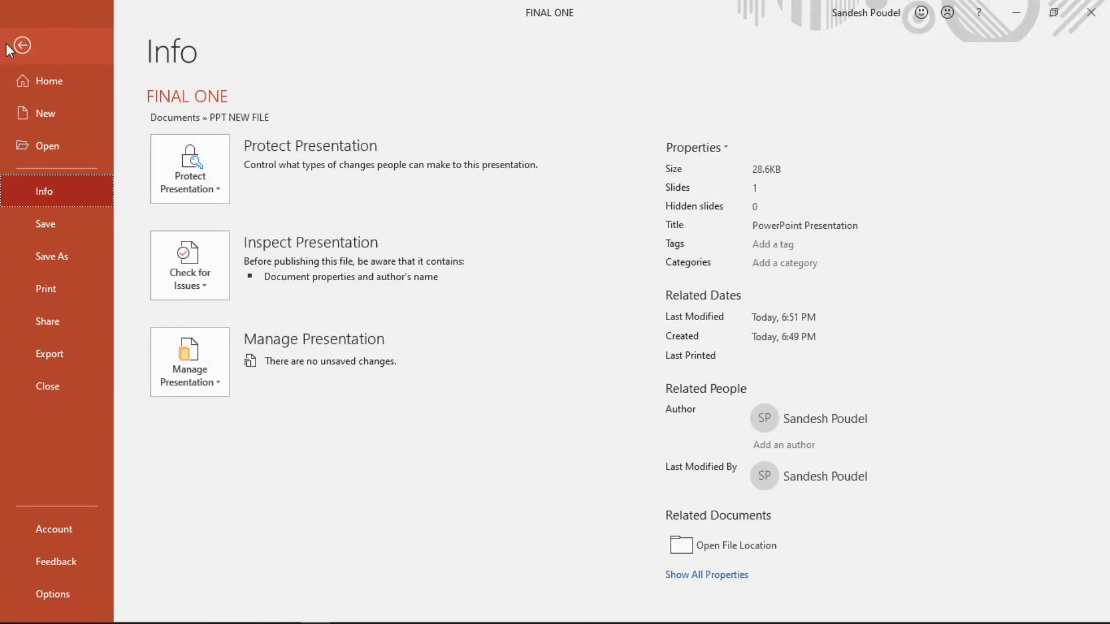
{"action": "left_click", "coordinate": [46, 225]}
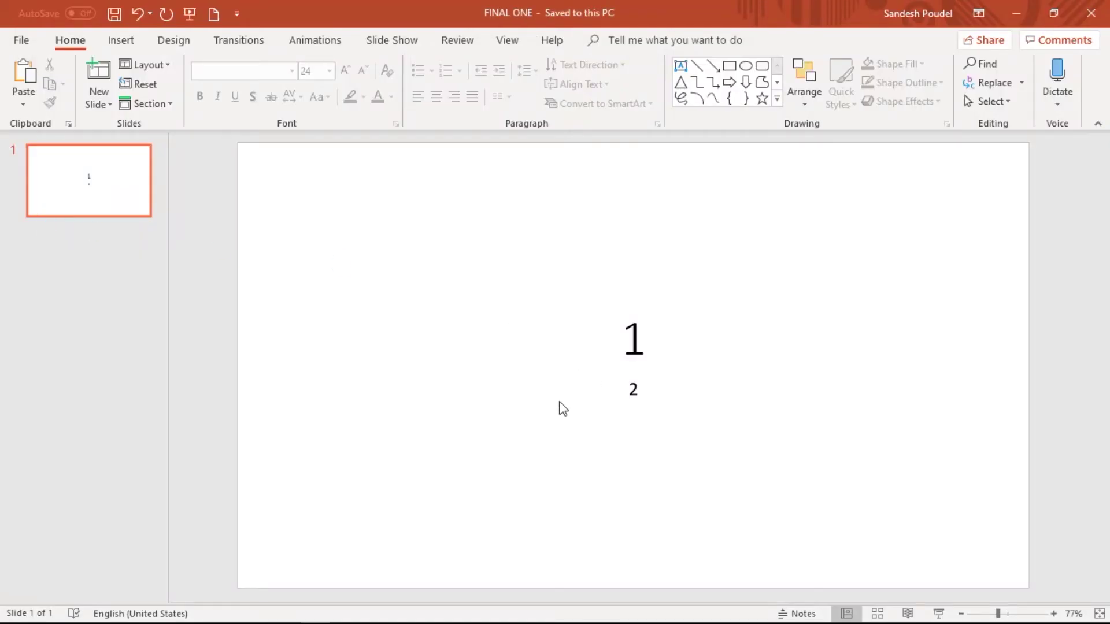
- Save a copy of the presentation as FINAL ONE CHANGE in the PPT NEW FILE folder
{"action": "left_click", "coordinate": [24, 40]}
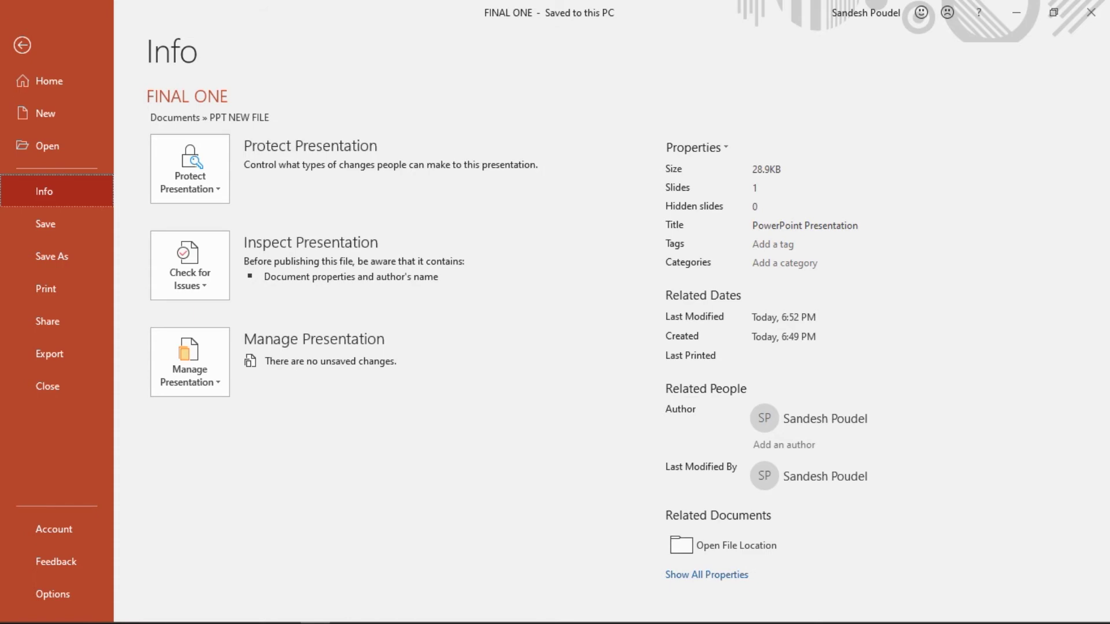
{"action": "left_click", "coordinate": [18, 49]}
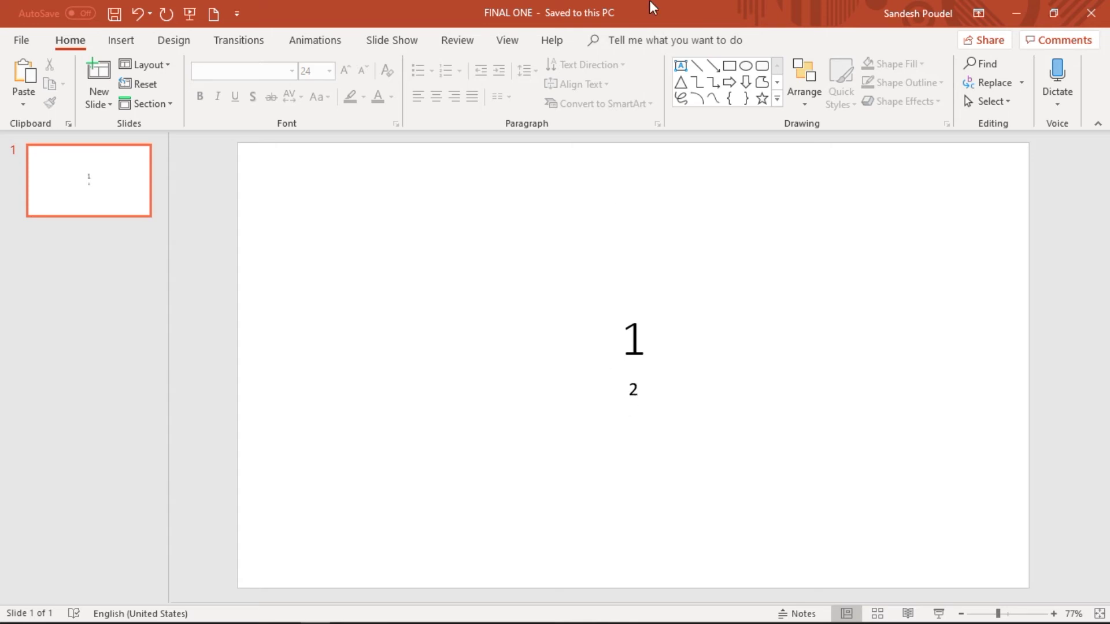
{"action": "left_click", "coordinate": [23, 40]}
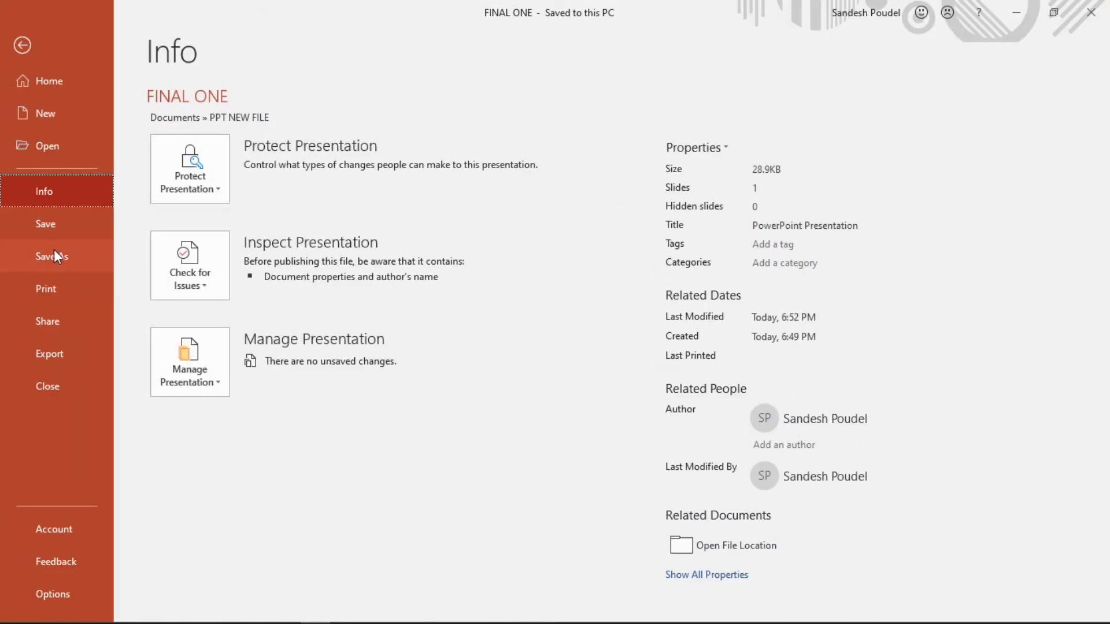
{"action": "left_click", "coordinate": [49, 257]}
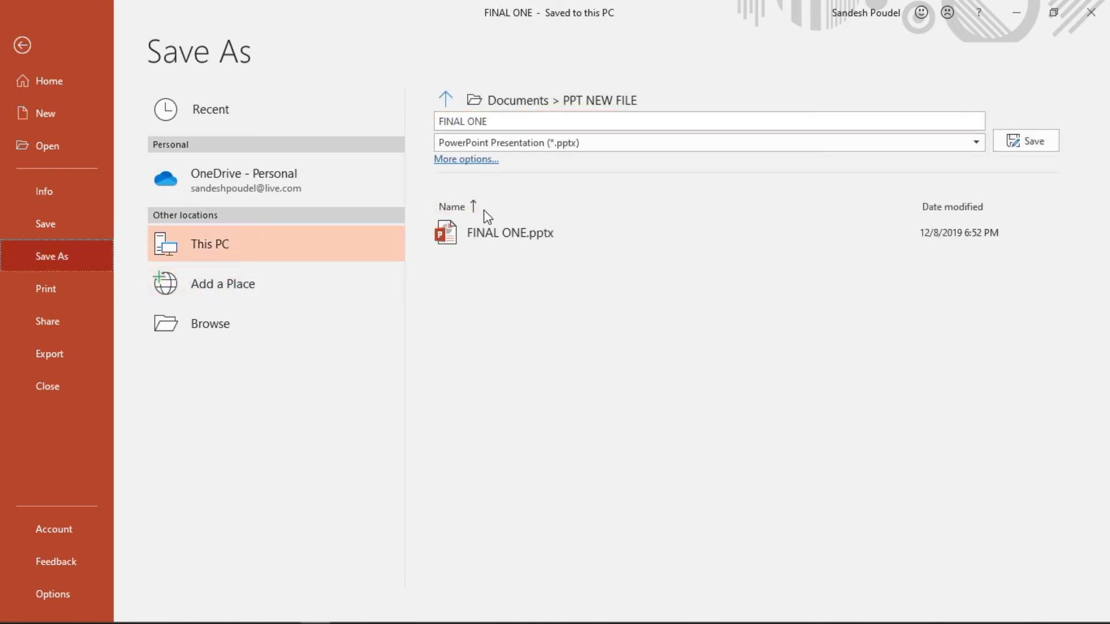
{"action": "left_click", "coordinate": [472, 166]}
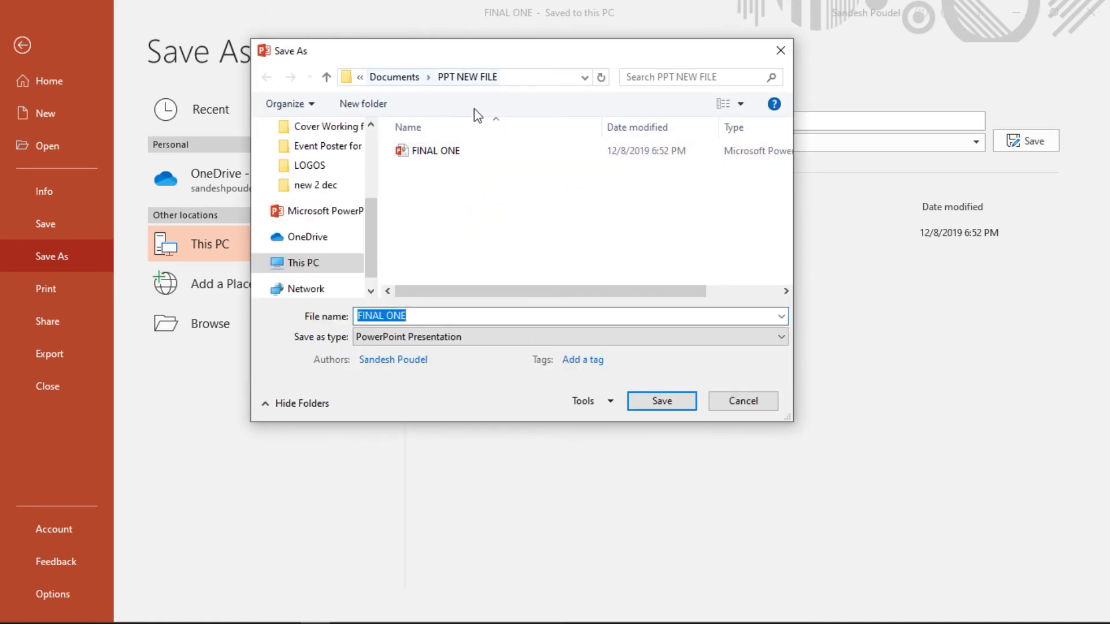
{"action": "left_click", "coordinate": [443, 315]}
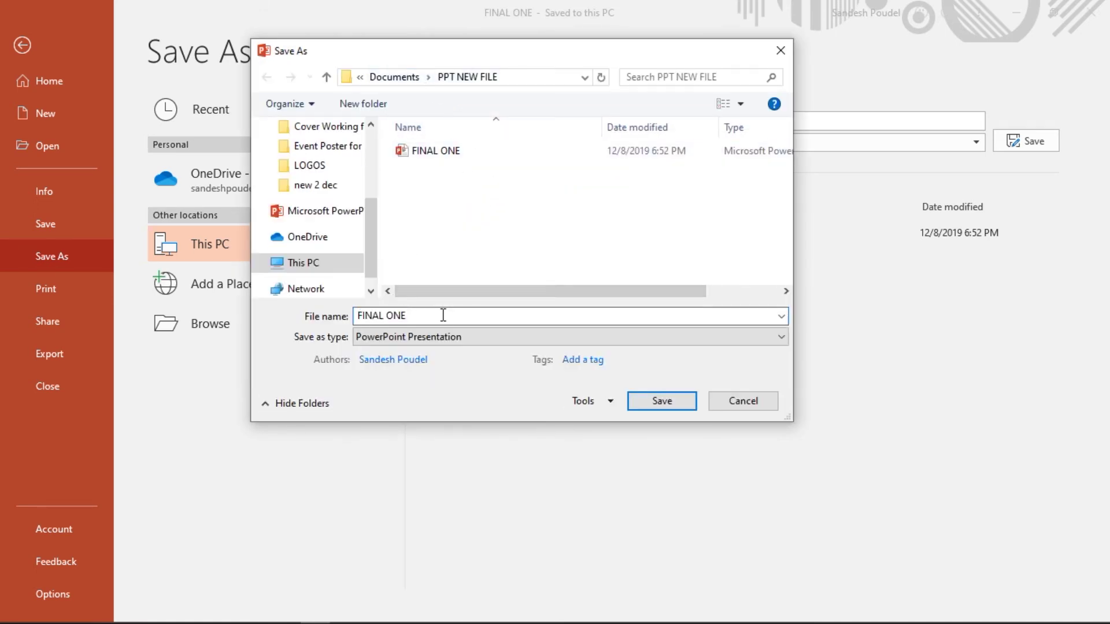
{"action": "type", "text": "CHANGE"}
{"action": "left_click", "coordinate": [662, 401]}
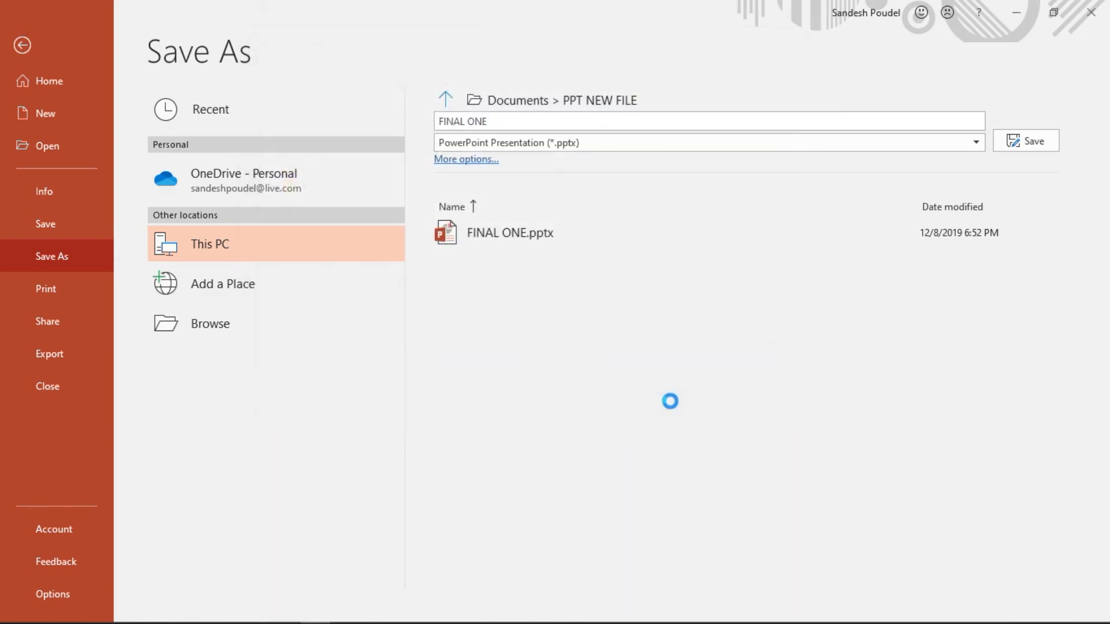
- Replace the subtitle with 5 in FINAL ONE CHANGE, and save and close the presentation
{"action": "left_click", "coordinate": [639, 393]}
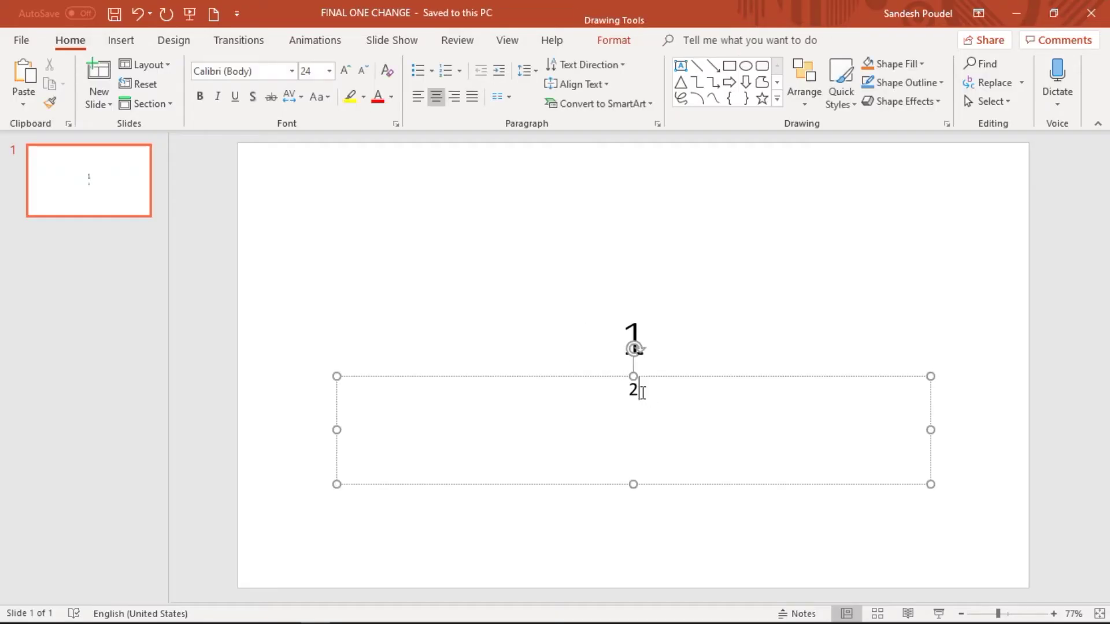
{"action": "key", "text": "BackSpace"}
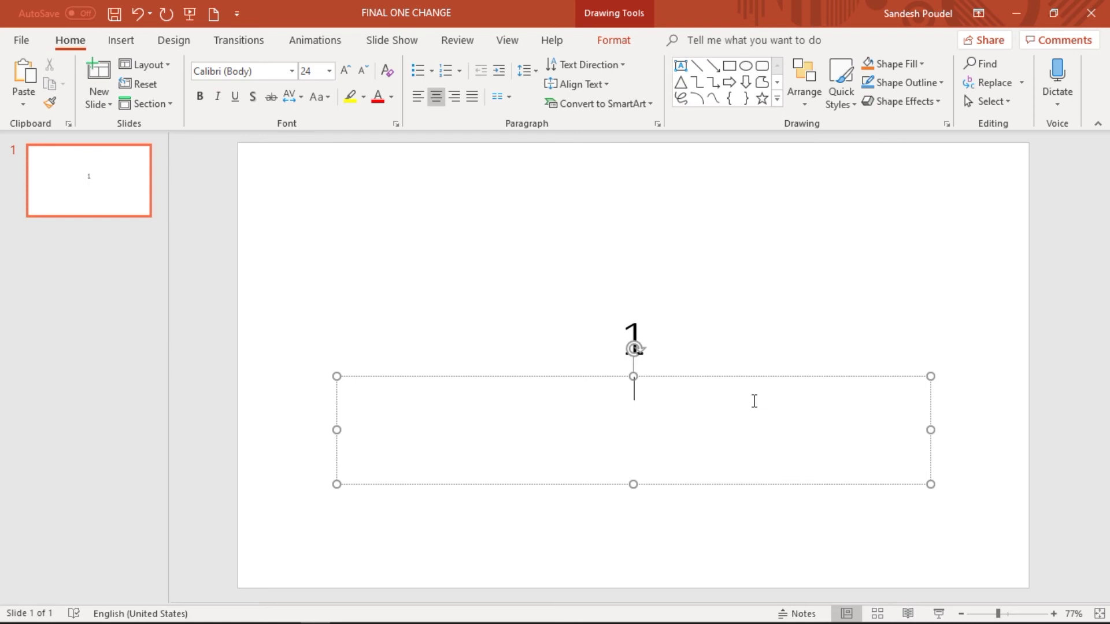
{"action": "type", "text": "5"}
{"action": "left_click", "coordinate": [24, 41]}
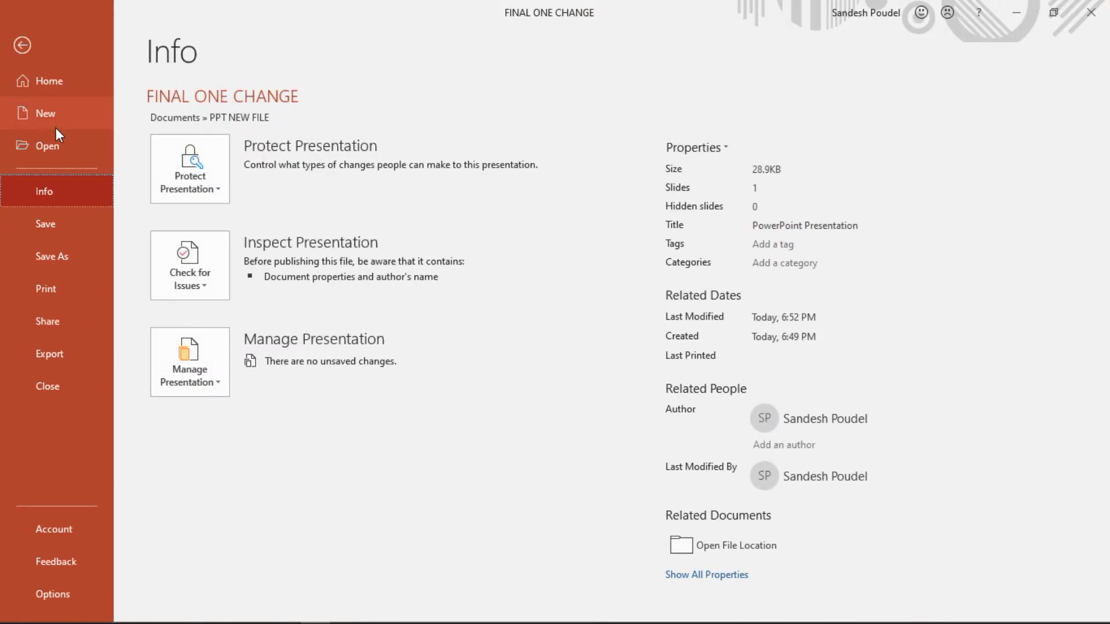
{"action": "left_click", "coordinate": [59, 227]}
{"action": "left_click", "coordinate": [1093, 15]}
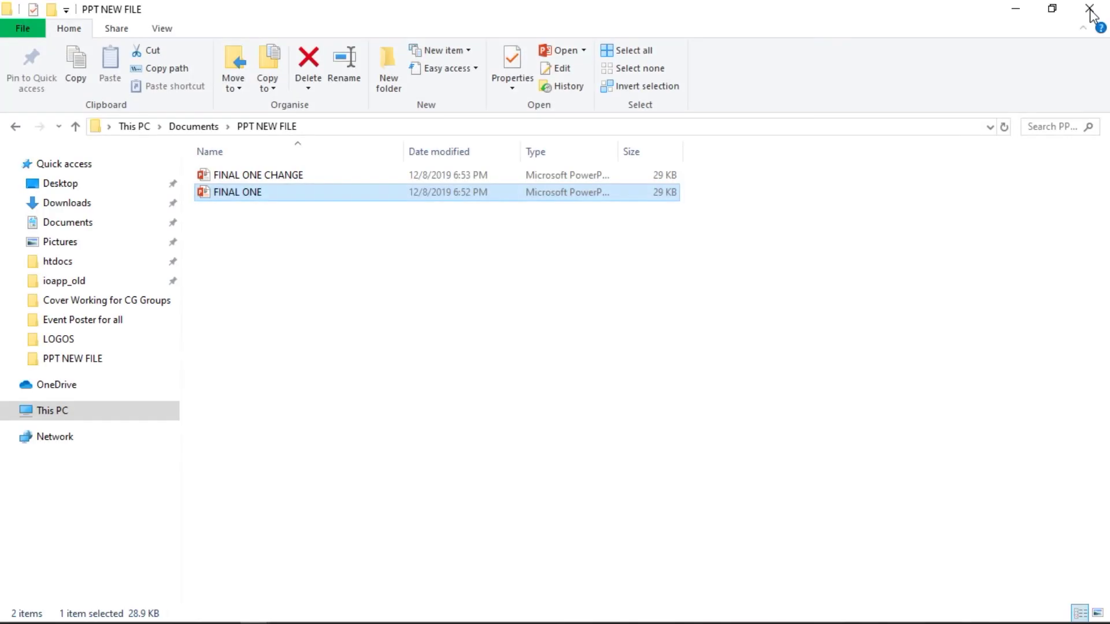
- Compare the slide contents of FINAL ONE and FINAL ONE CHANGE by opening each file from the folder
{"action": "left_click", "coordinate": [241, 236]}
{"action": "double_click", "coordinate": [243, 196]}
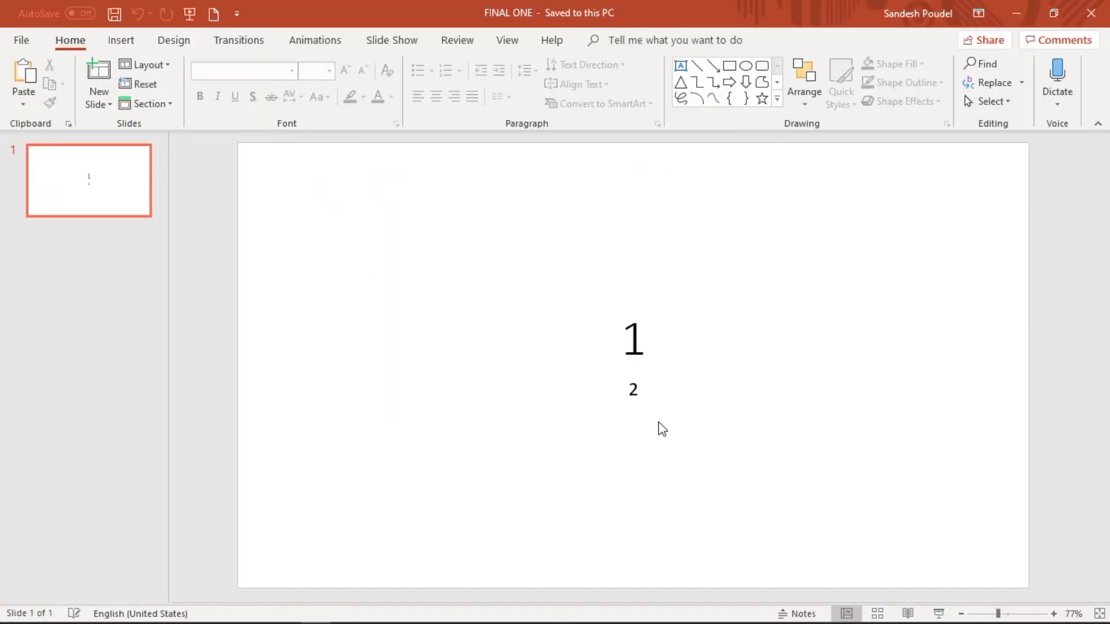
{"action": "left_click", "coordinate": [1091, 13]}
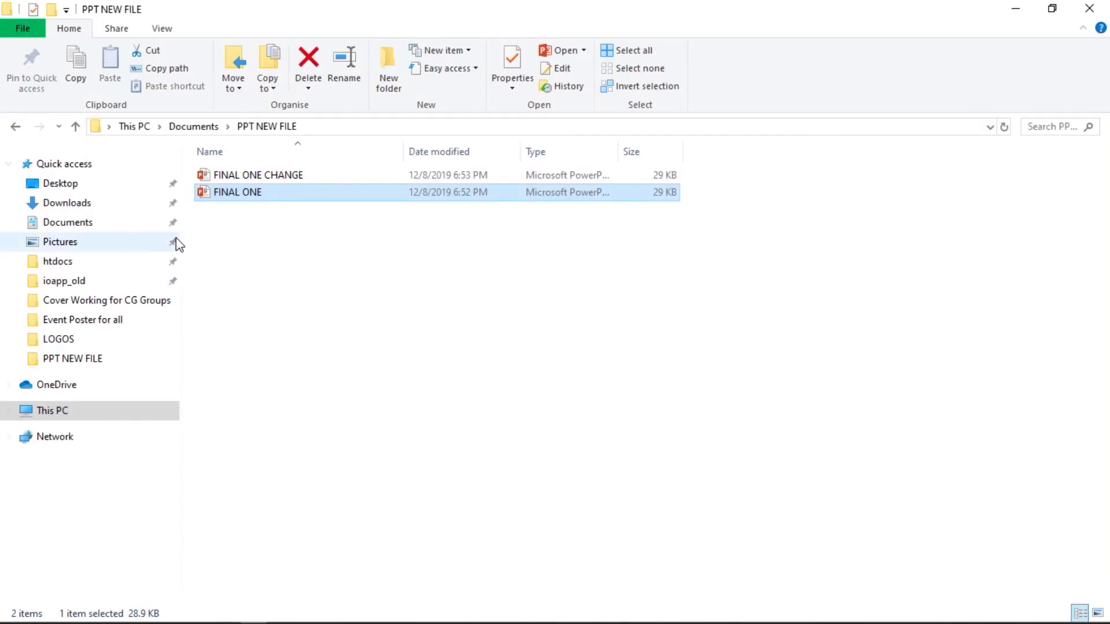
{"action": "double_click", "coordinate": [258, 175]}
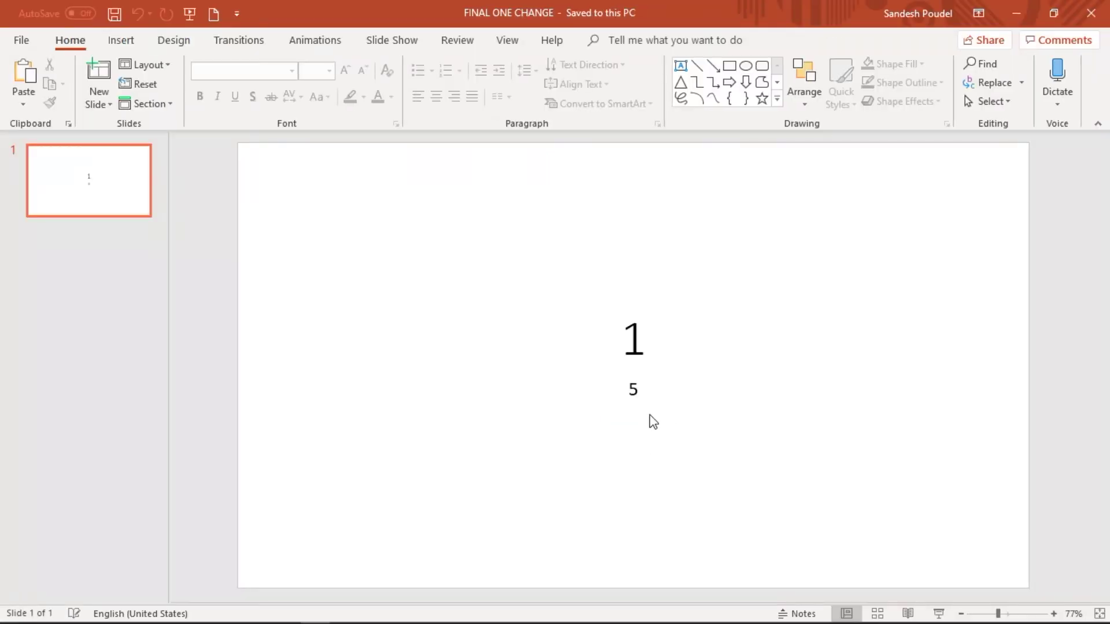
- View the sharing options for FINAL ONE CHANGE and close them without sharing
{"action": "left_click", "coordinate": [21, 40]}
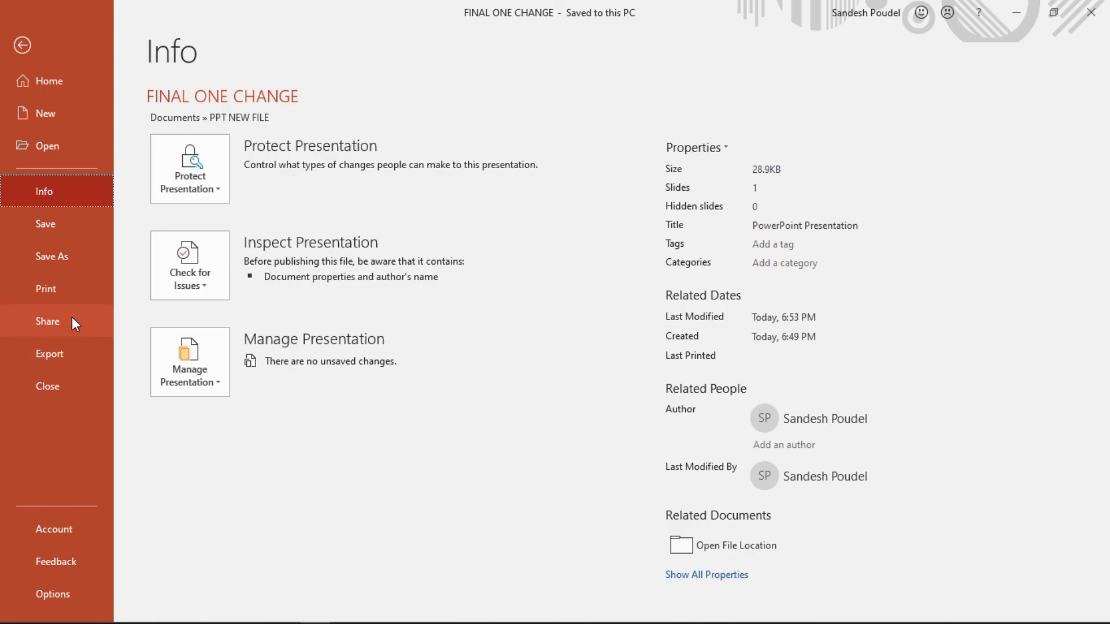
{"action": "key", "text": "Escape"}
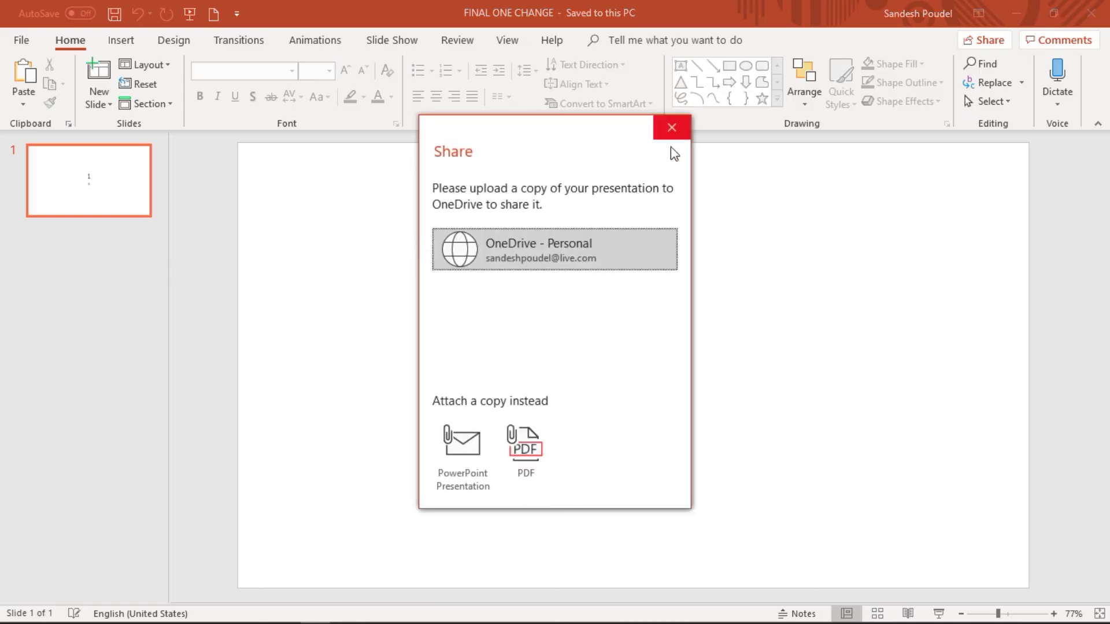
{"action": "left_click", "coordinate": [677, 124]}
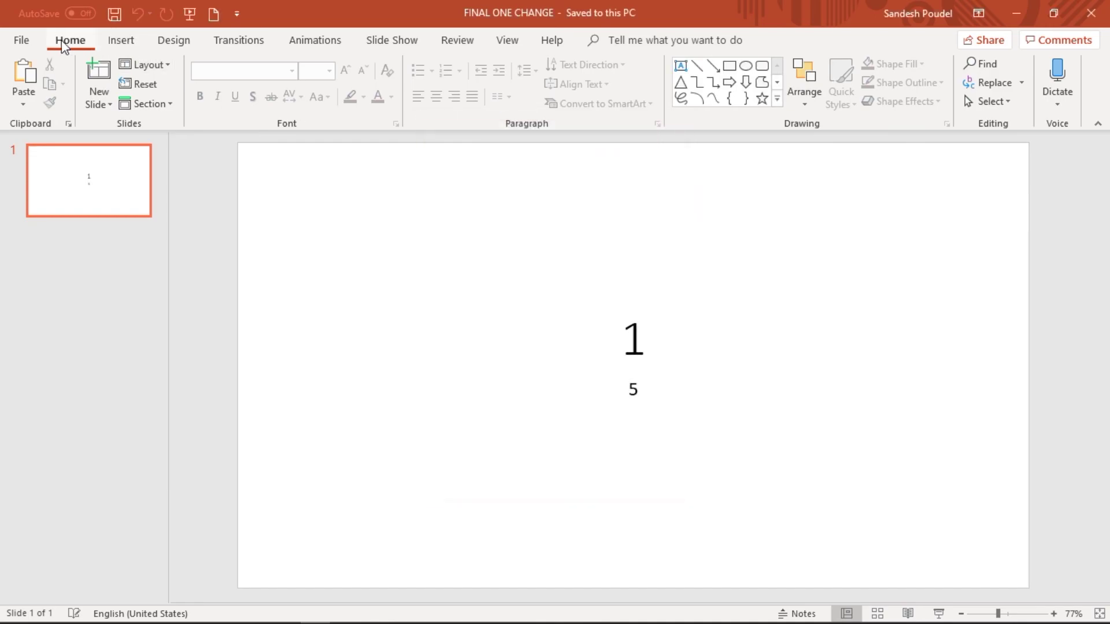
- Examine the export options, including Create PDF/XPS Document, and return to the slide
{"action": "left_click", "coordinate": [22, 40]}
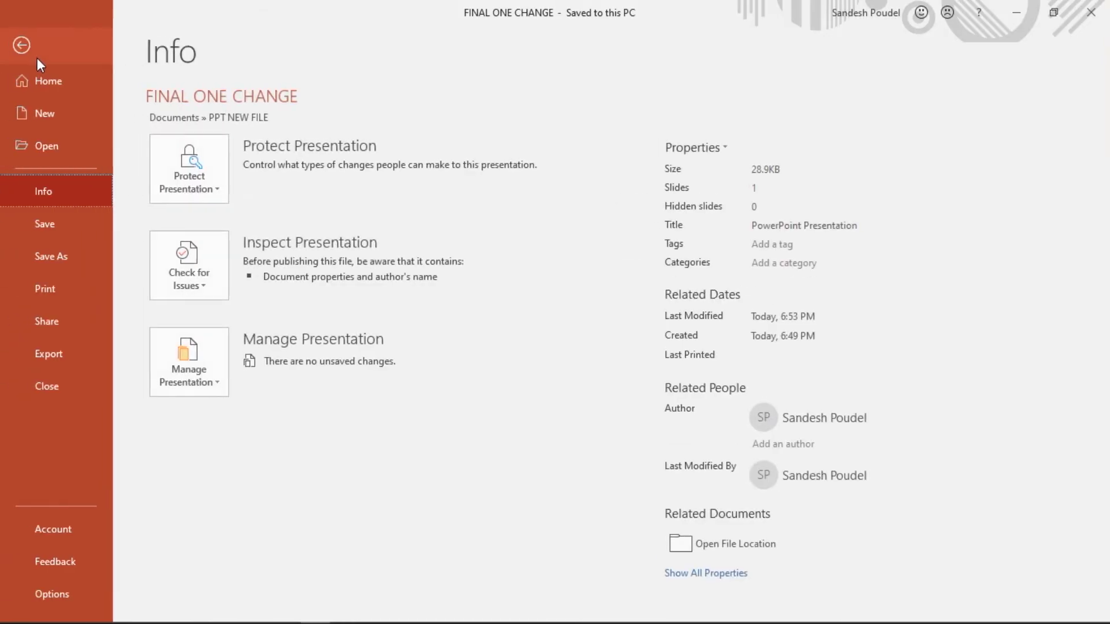
{"action": "left_click", "coordinate": [66, 357]}
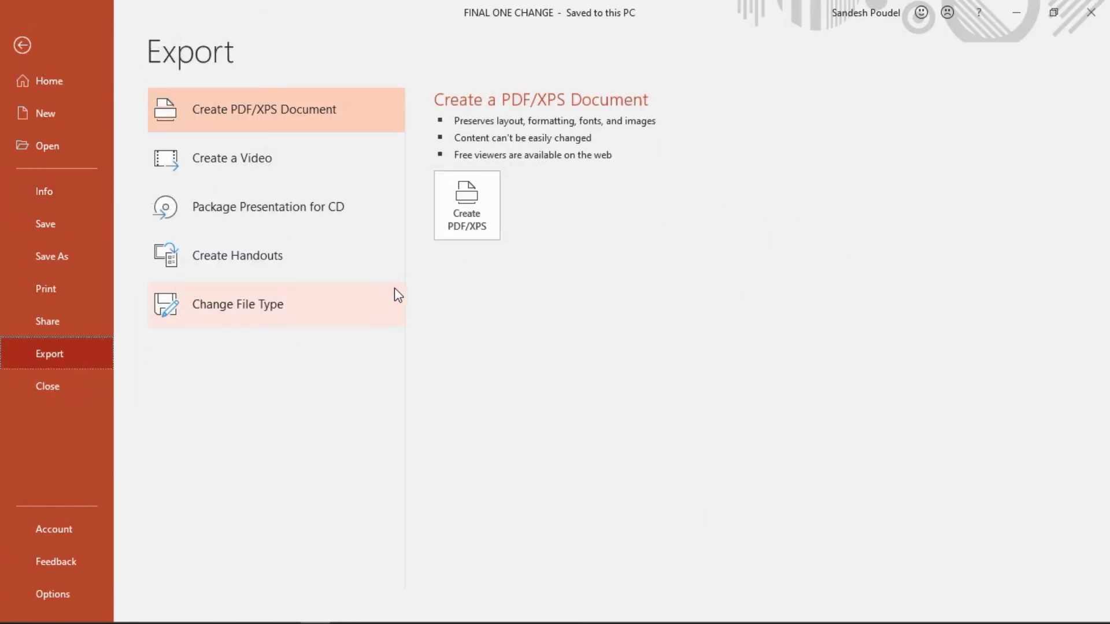
{"action": "left_click", "coordinate": [310, 113]}
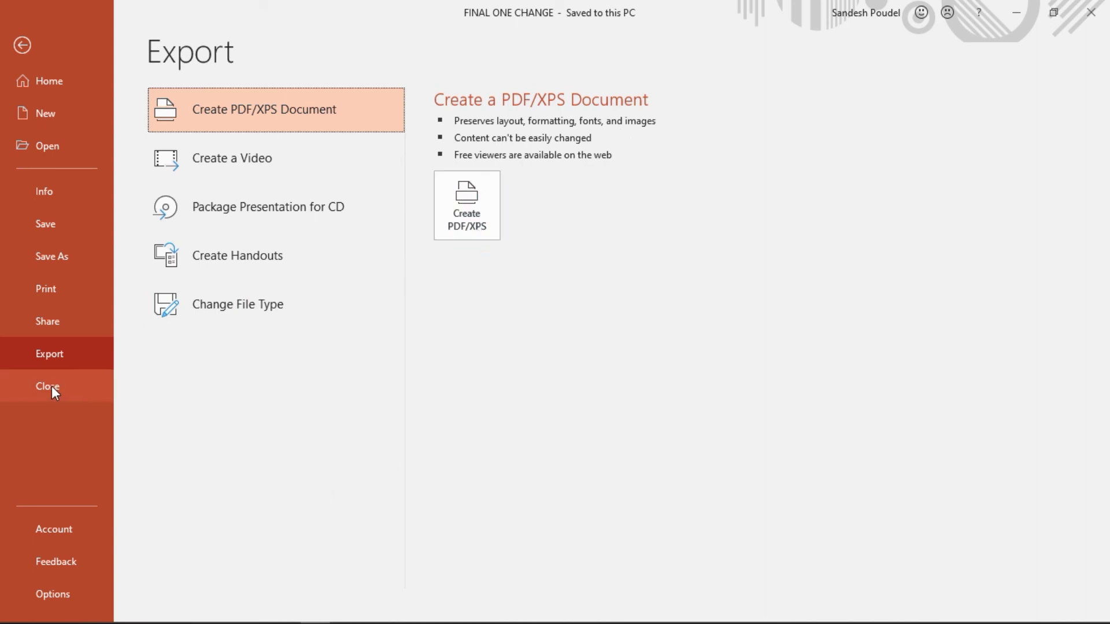
{"action": "left_click", "coordinate": [28, 47]}
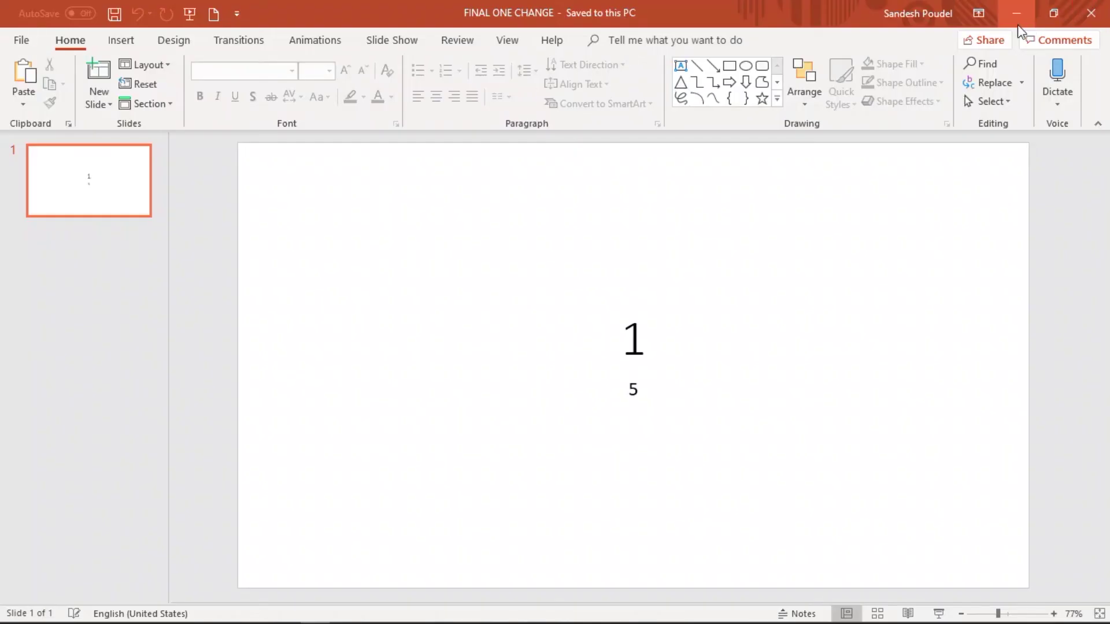
- Close FINAL ONE CHANGE and open FINAL ONE from the recent presentations
{"action": "left_click", "coordinate": [26, 39]}
{"action": "left_click", "coordinate": [57, 385]}
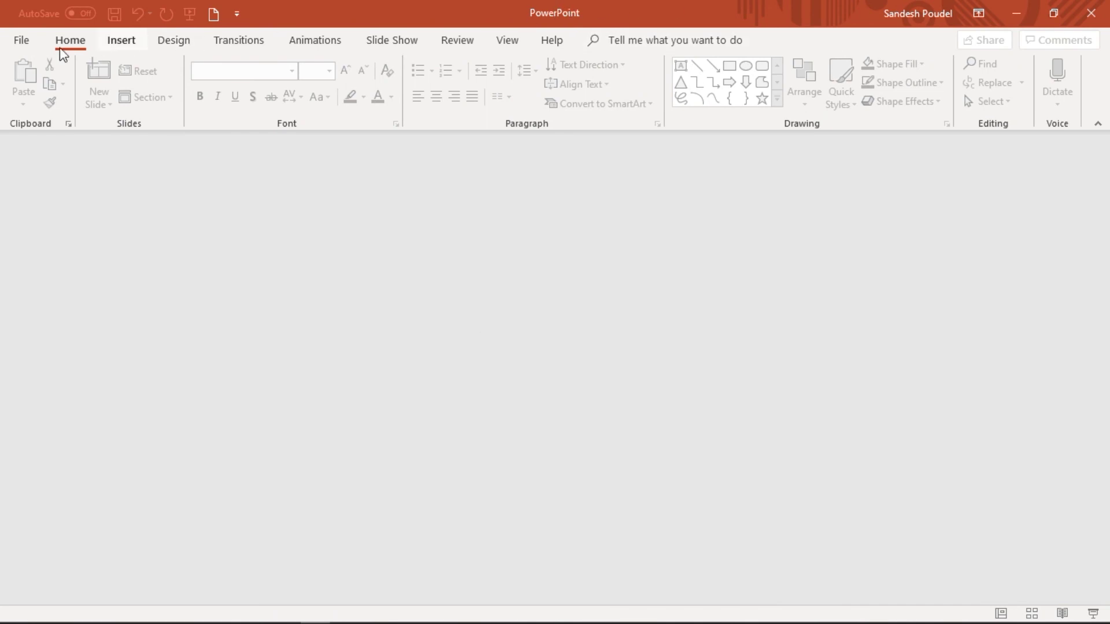
{"action": "left_click", "coordinate": [21, 40]}
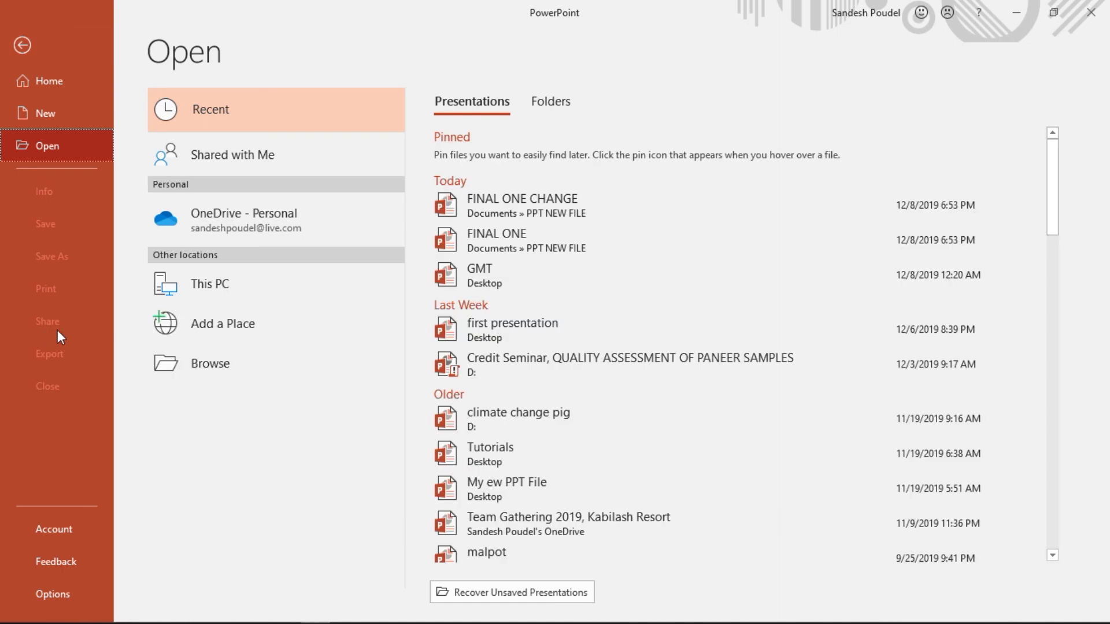
{"action": "left_click", "coordinate": [579, 248]}
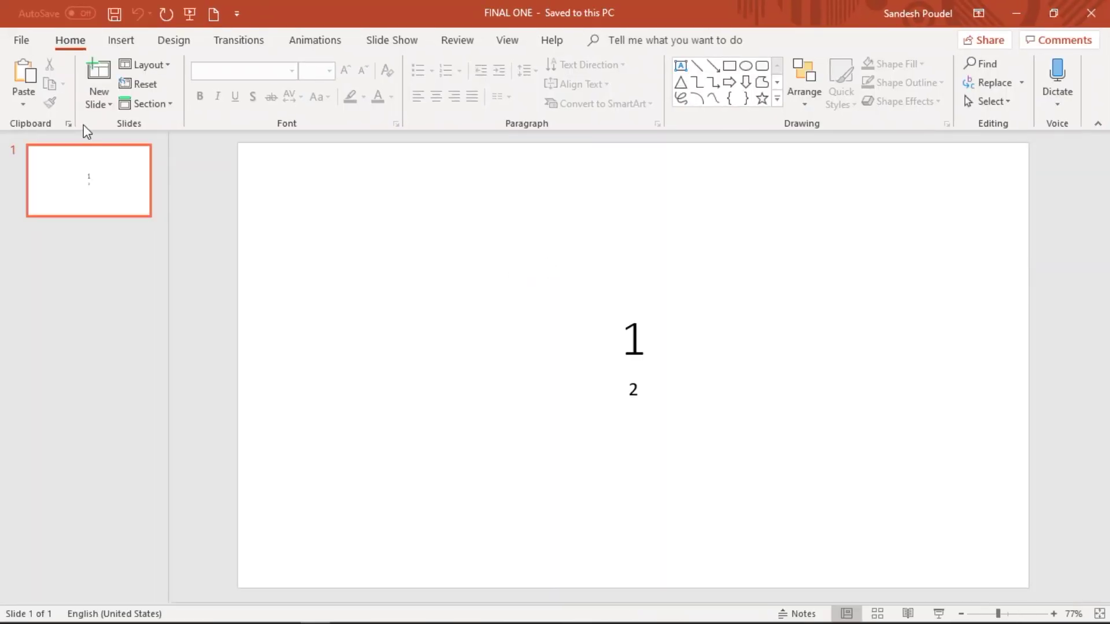
- Review the Account page, the Feedback page and the General PowerPoint options, and return to the presentation's Info page
{"action": "left_click", "coordinate": [21, 42]}
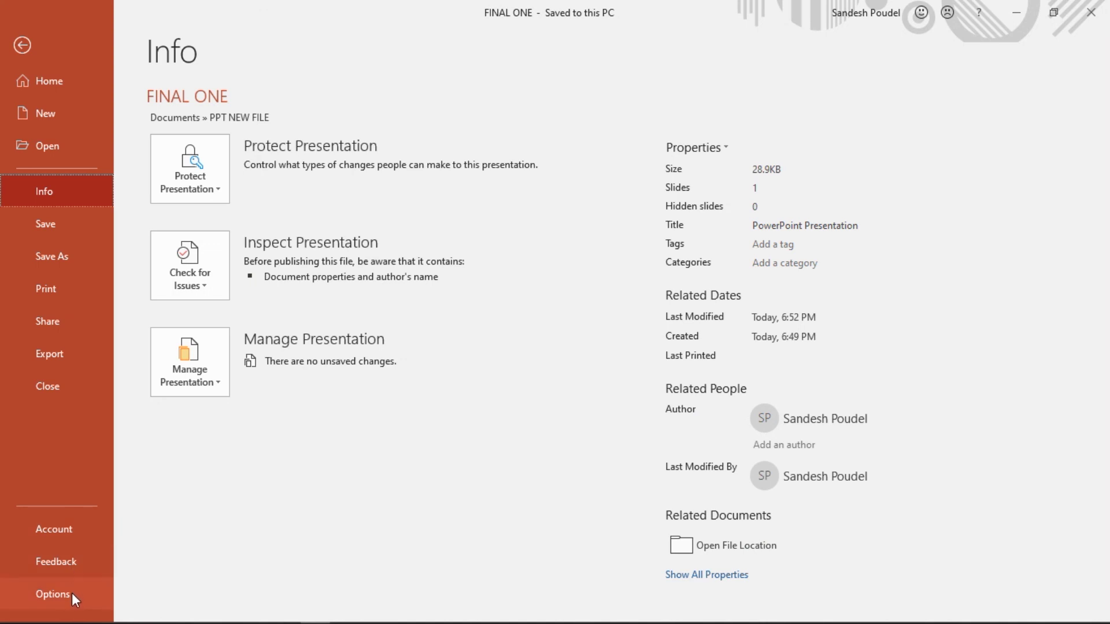
{"action": "left_click", "coordinate": [82, 530]}
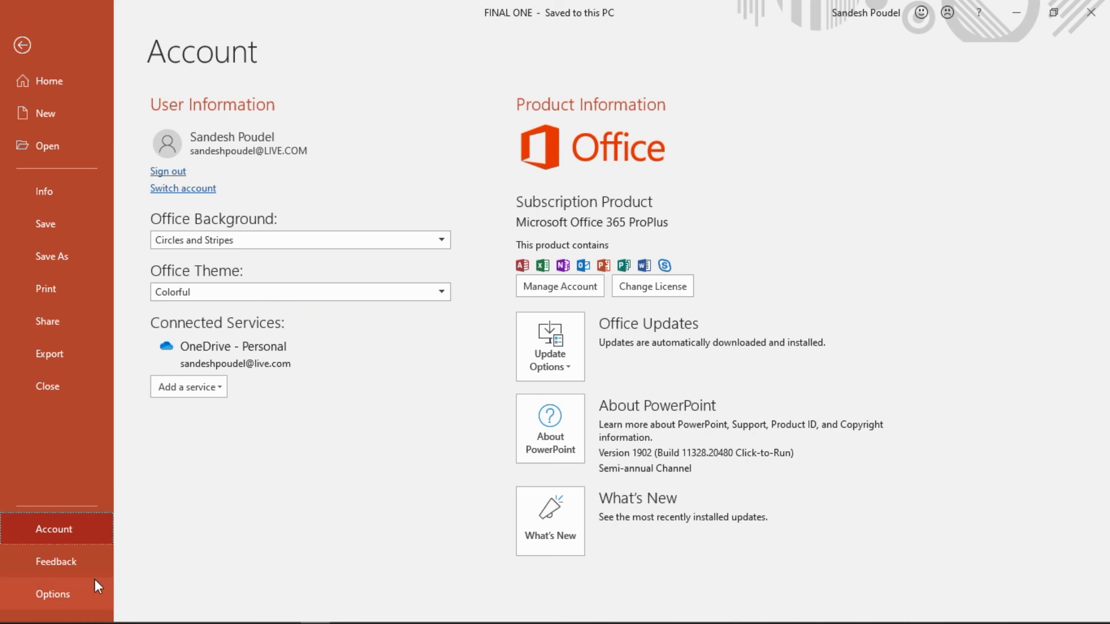
{"action": "left_click", "coordinate": [64, 567]}
{"action": "left_click", "coordinate": [63, 594]}
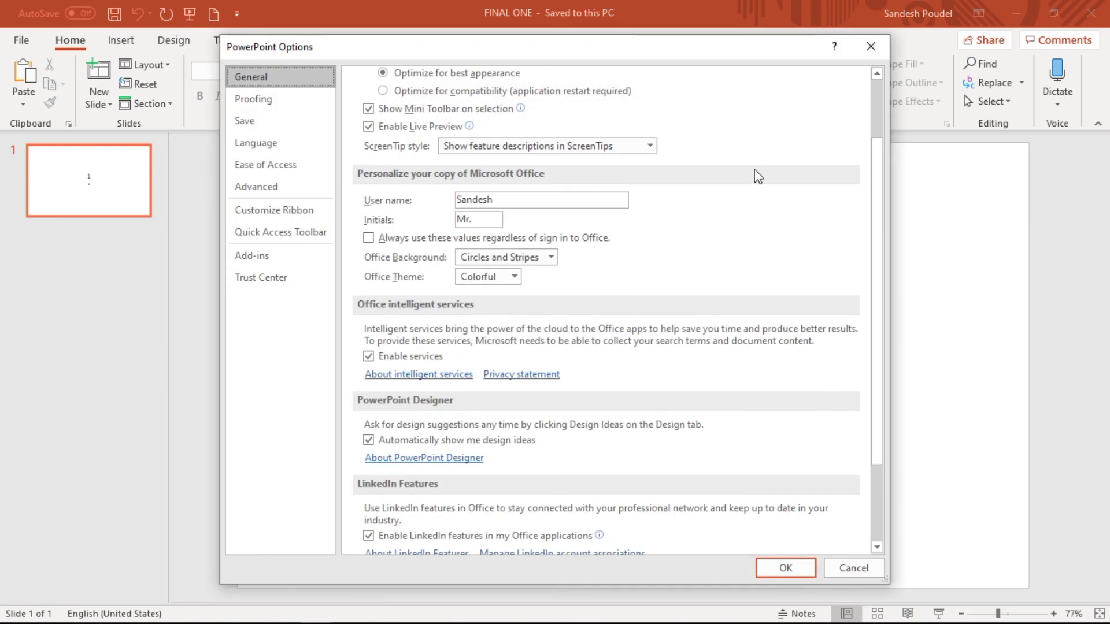
{"action": "left_click", "coordinate": [871, 47]}
{"action": "left_click", "coordinate": [20, 41]}
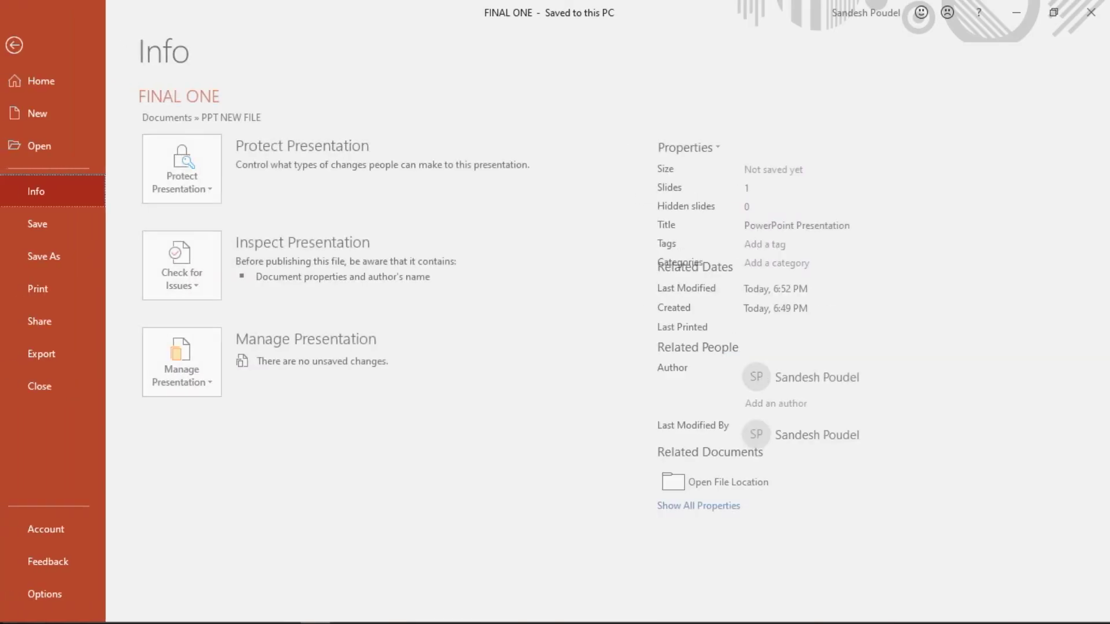